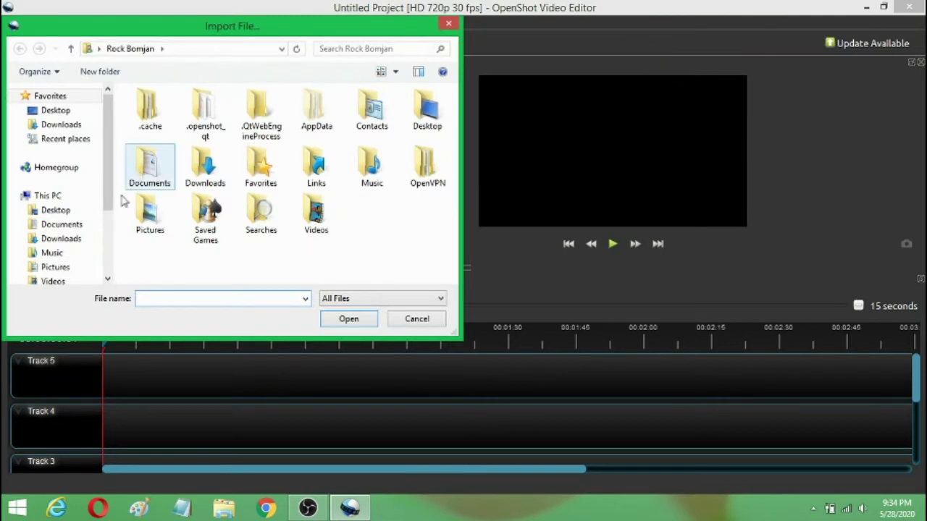
Step: Import the Subscribe animation video from the ODBS Recording > Intro > Main Intro folder on New Volume (F:)
drag(108, 203, 113, 262)
scroll(93, 234, up, 1)
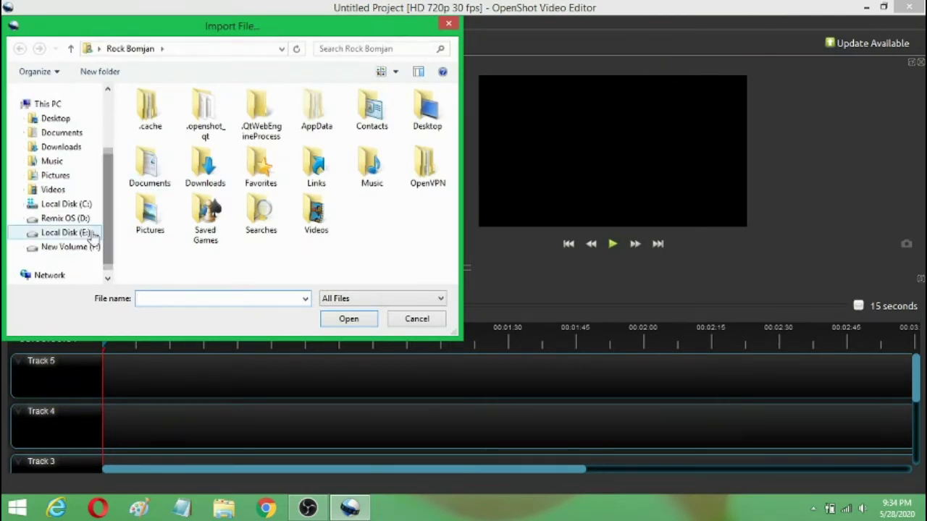
click(71, 247)
scroll(183, 210, down, 5)
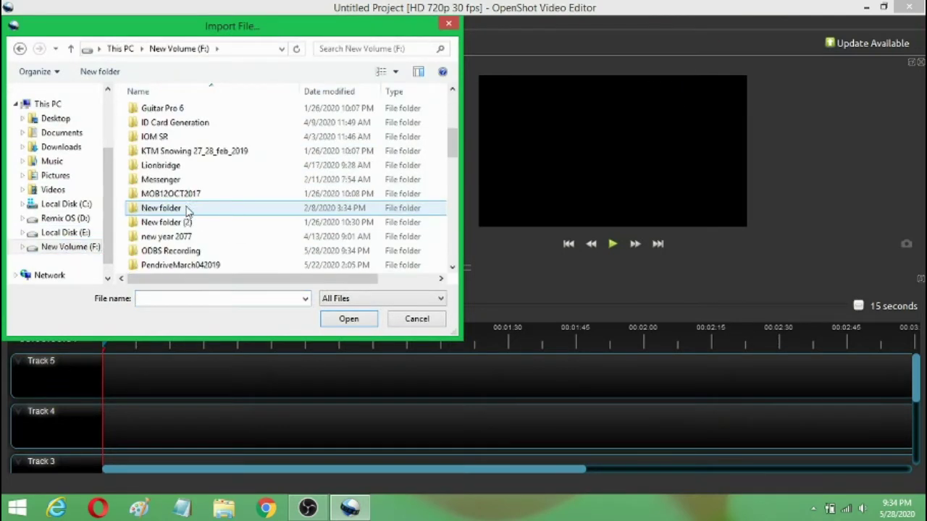
double_click(178, 250)
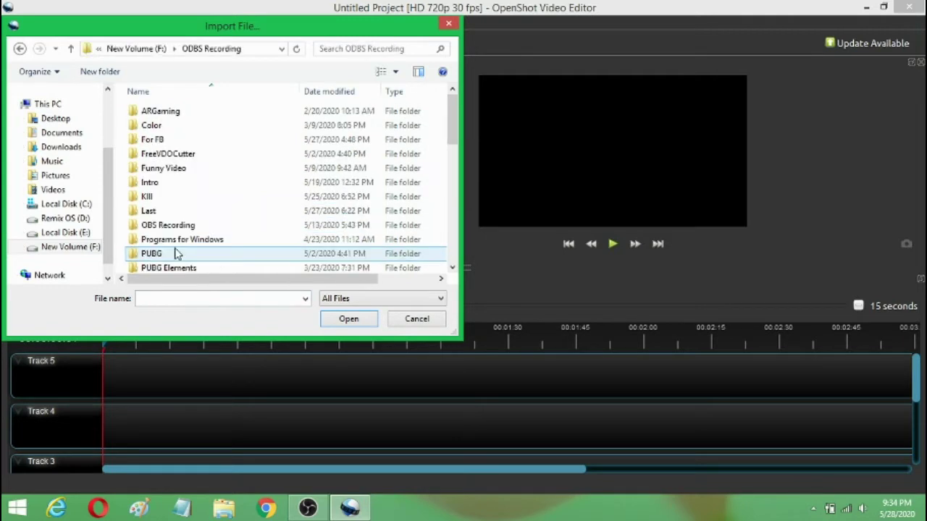
double_click(172, 183)
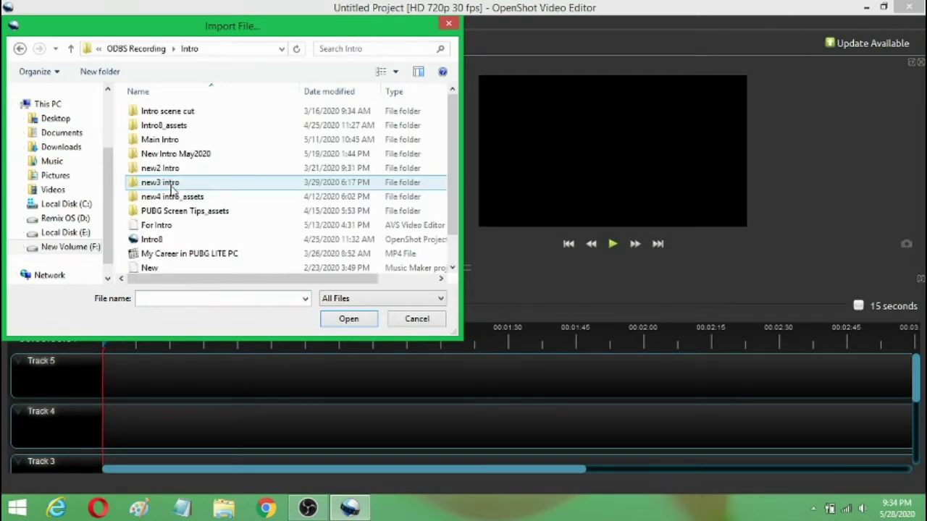
double_click(167, 139)
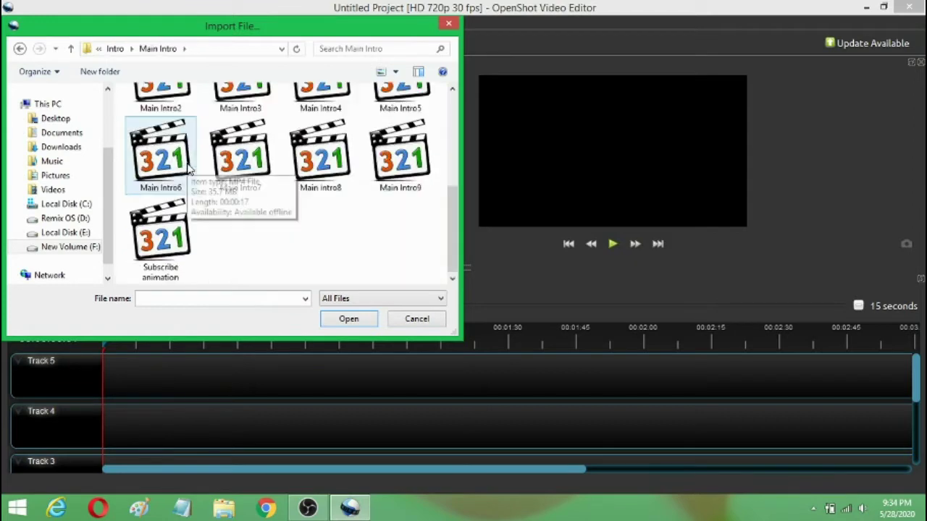
double_click(165, 208)
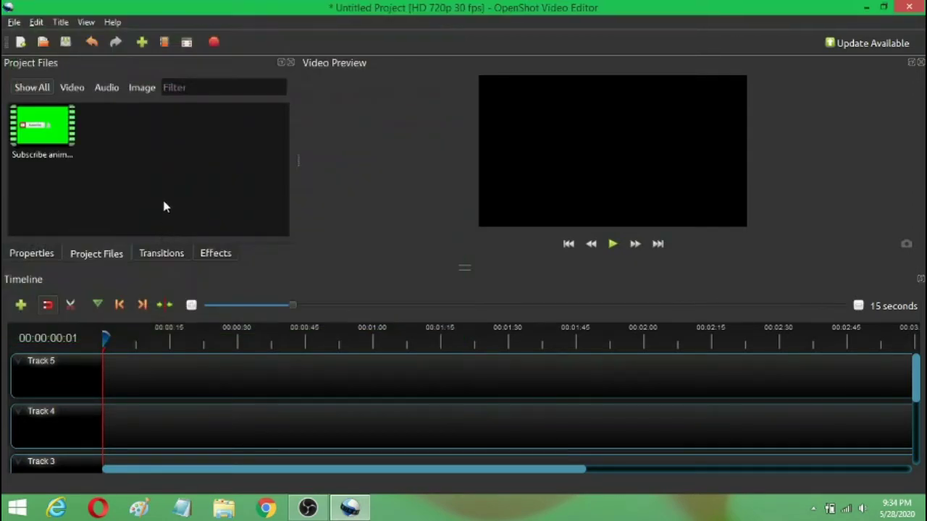
Step: Import the Shot1 video from the Desktop into the project files
right_click(117, 123)
click(124, 127)
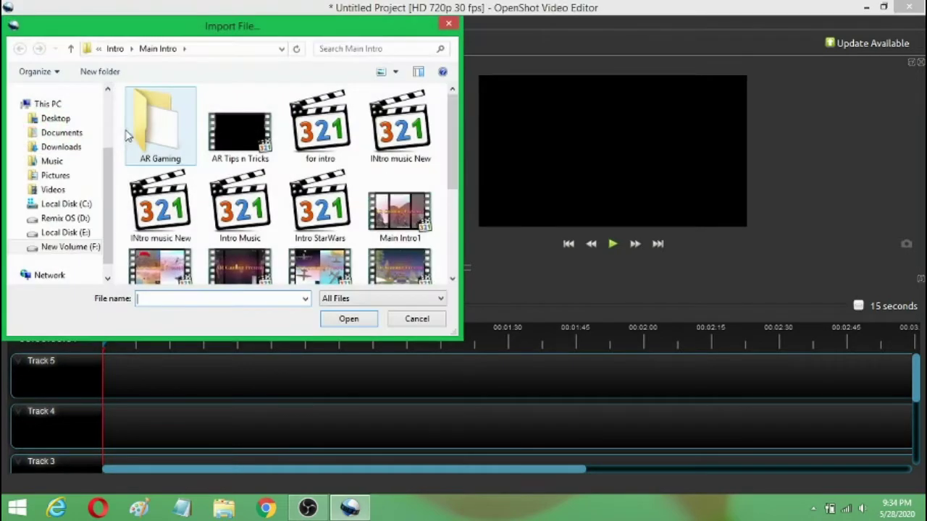
click(55, 118)
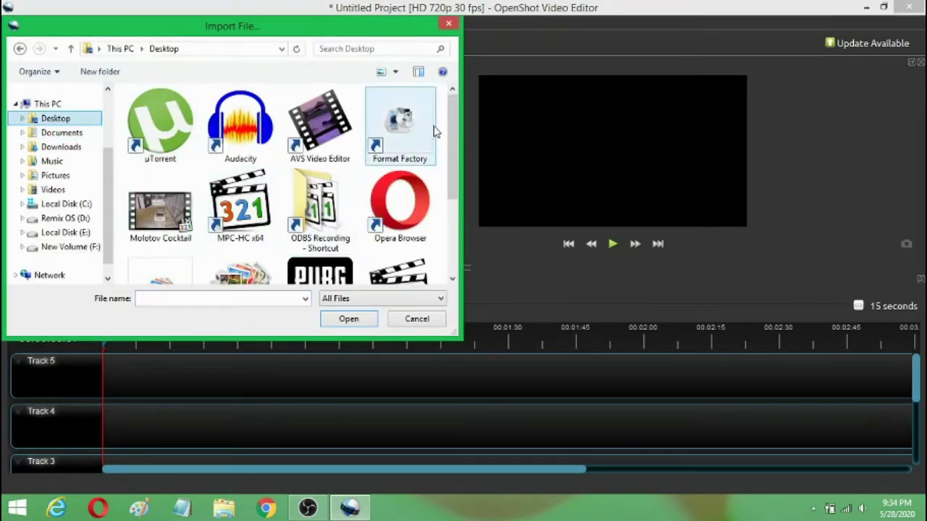
drag(450, 141, 463, 221)
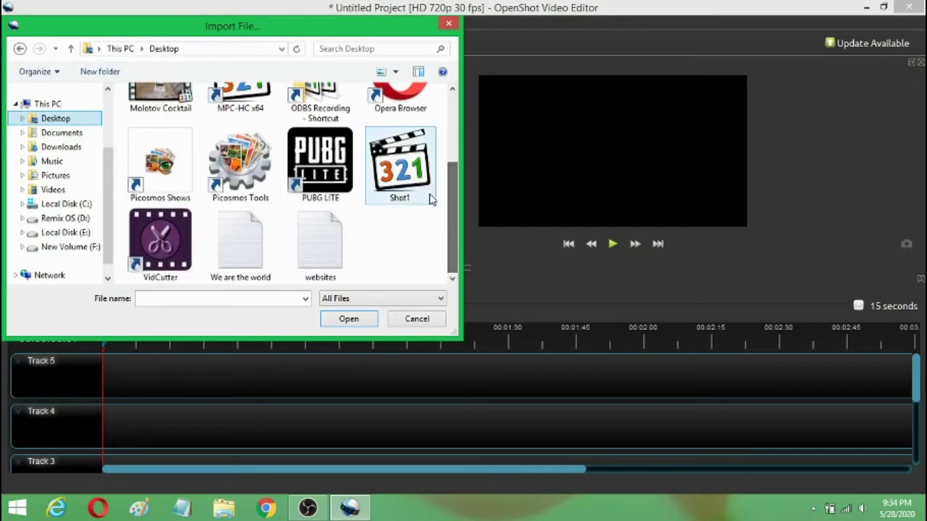
double_click(400, 170)
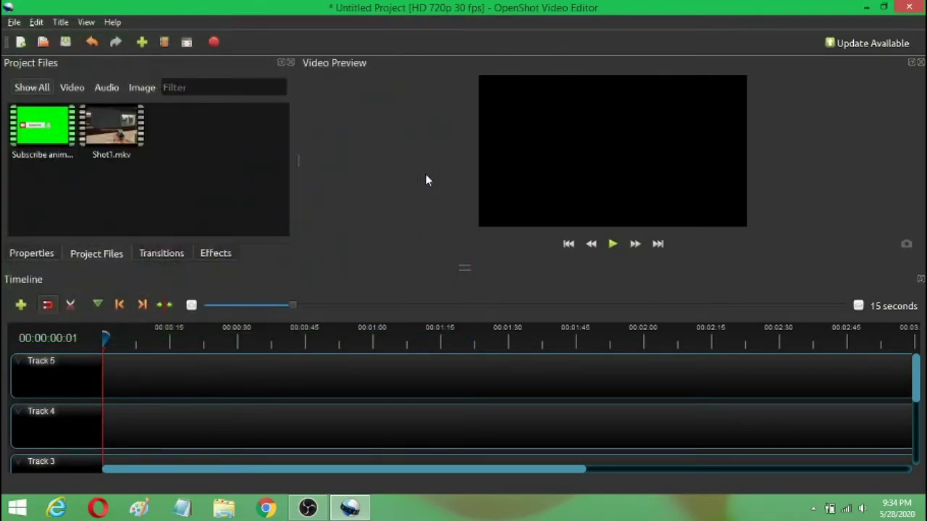
Step: Place Shot1.mkv at the start of Track 1 and the Subscribe animation at the start of Track 2
scroll(314, 381, down, 3)
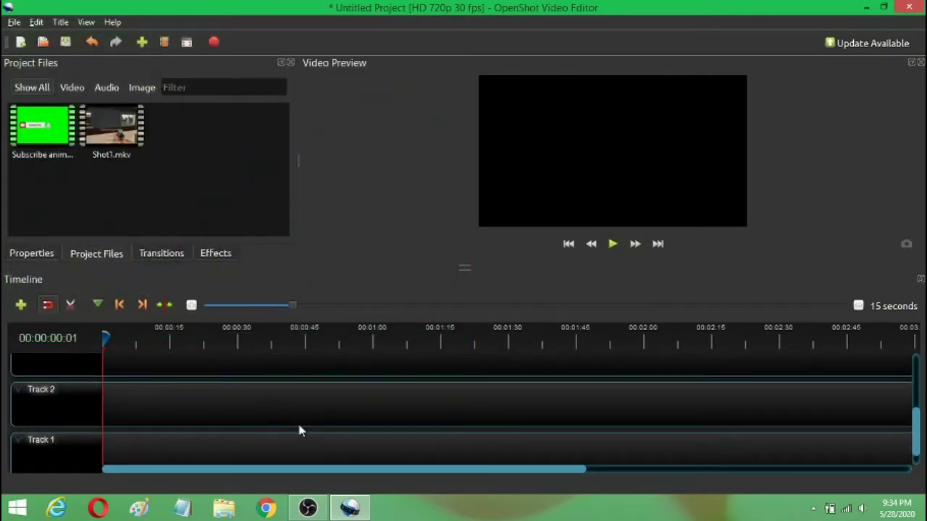
scroll(298, 428, down, 1)
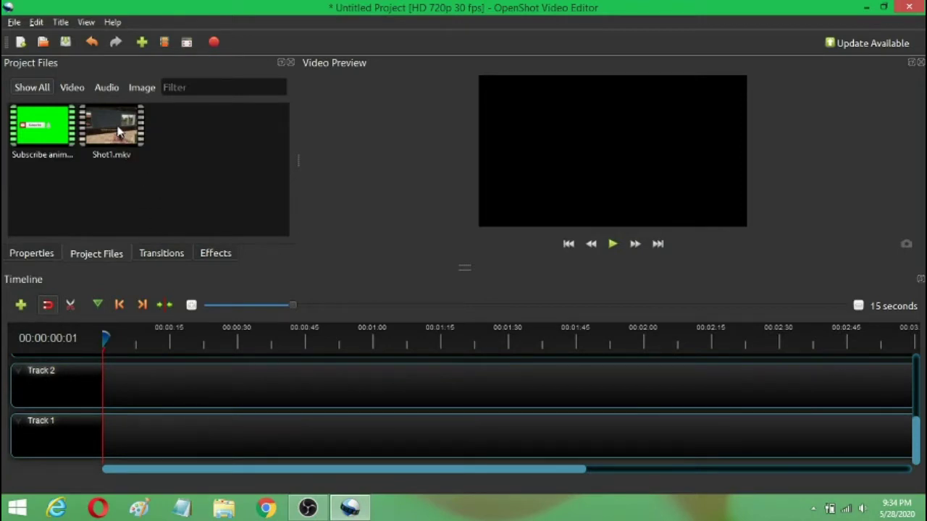
drag(118, 132, 105, 437)
scroll(223, 426, up, 2)
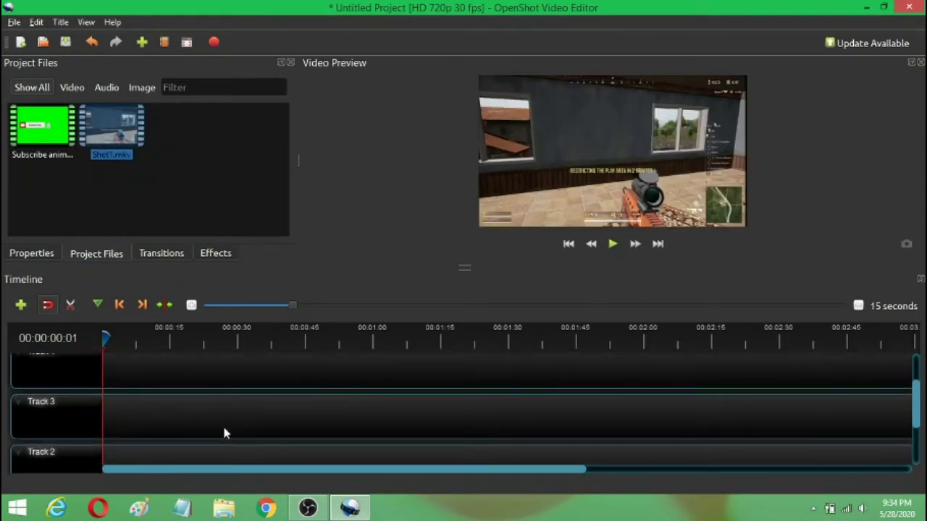
scroll(224, 430, down, 2)
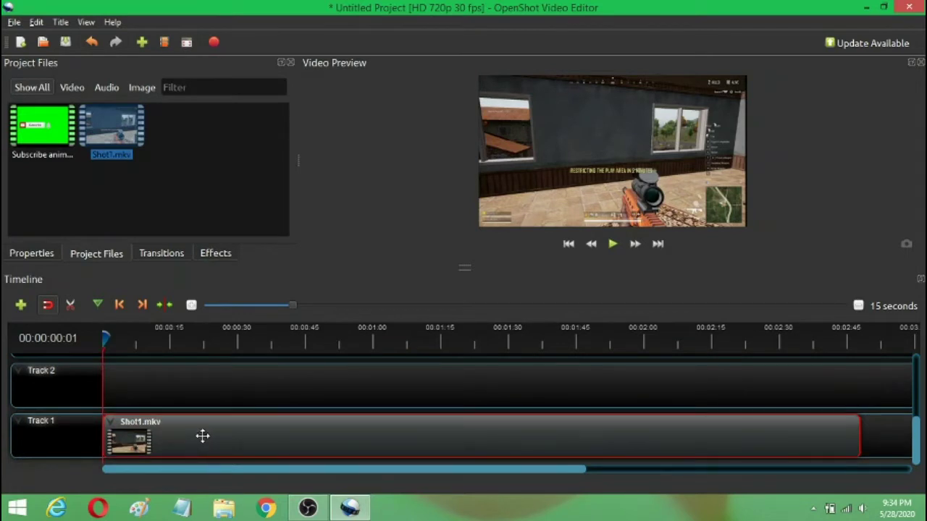
drag(36, 139, 100, 395)
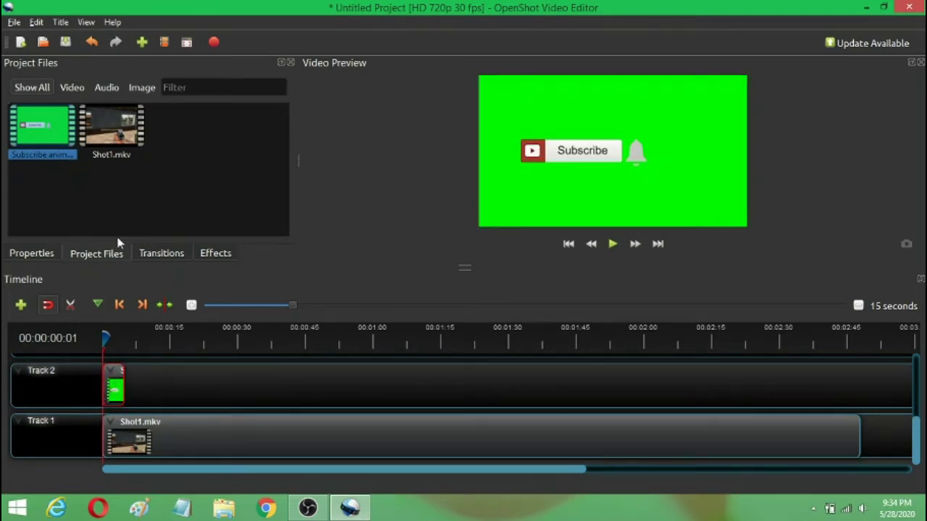
Step: Select the Chroma Key (Greenscreen) effect and set the timeline scale to 3 seconds
click(217, 254)
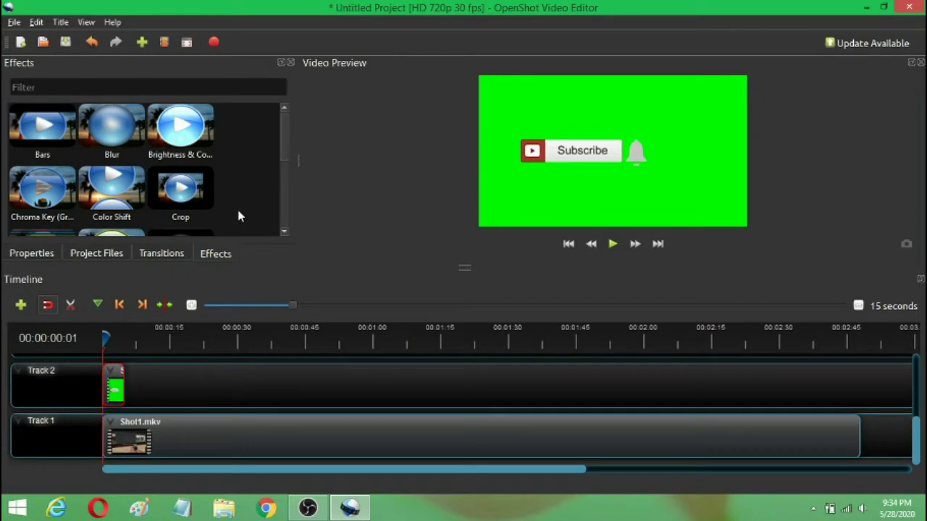
click(49, 204)
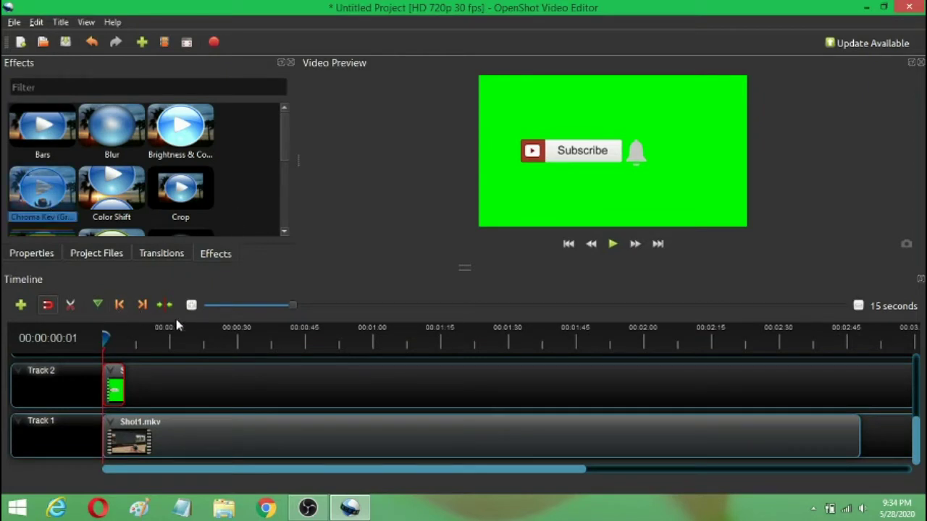
drag(294, 303, 234, 315)
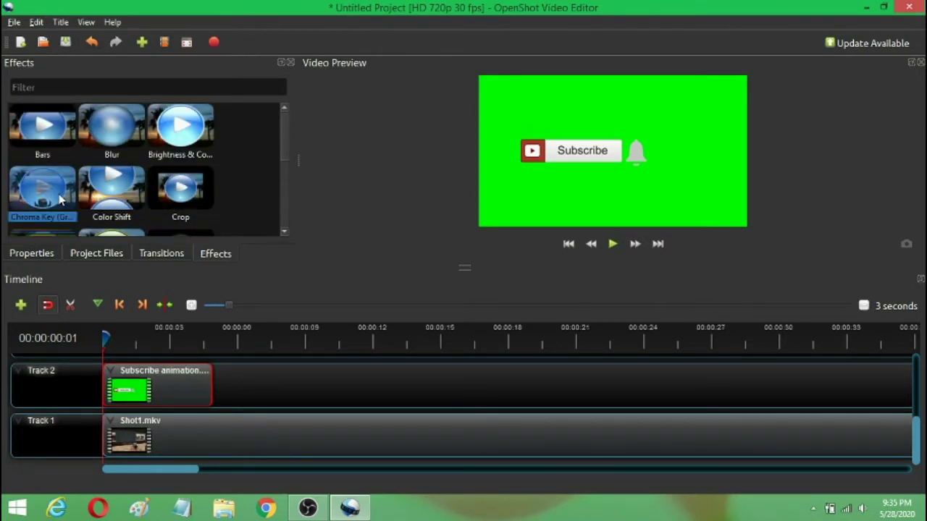
drag(40, 199, 186, 400)
right_click(124, 423)
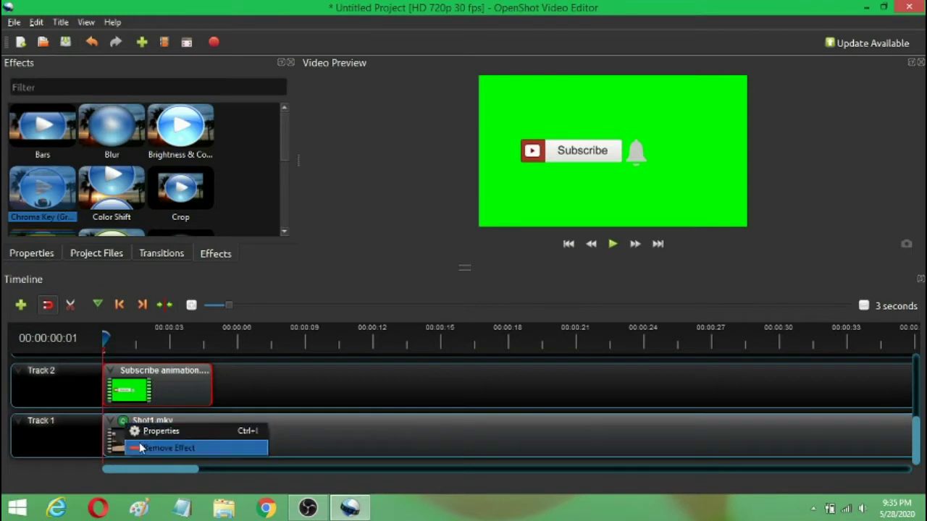
click(141, 448)
Step: Apply Chroma Key (Greenscreen) to the Subscribe animation clip on Track 2 and sample the preview's green background (#00fc00) as its key color
drag(33, 194, 174, 389)
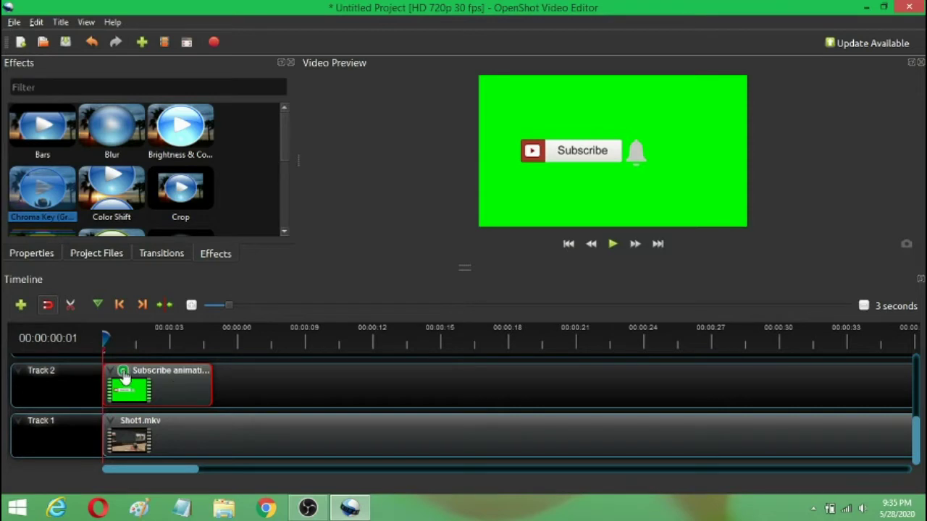
click(39, 260)
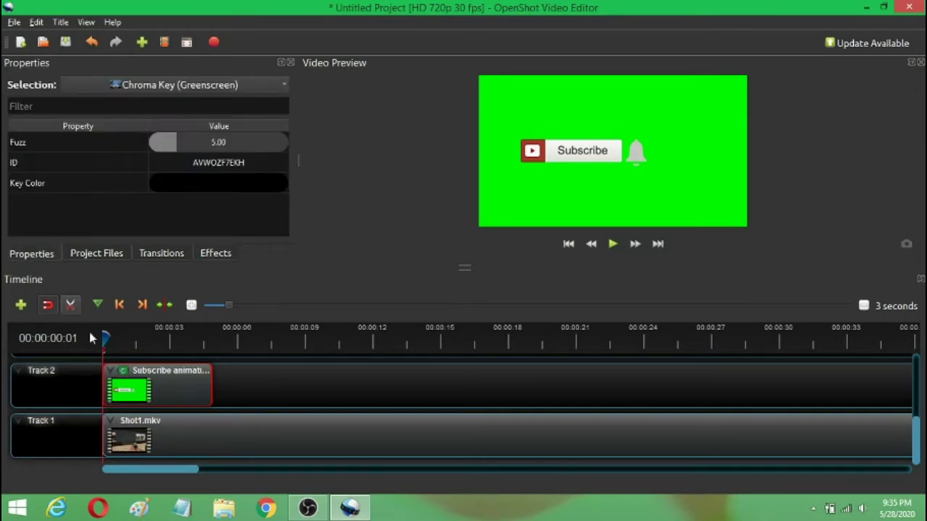
double_click(214, 185)
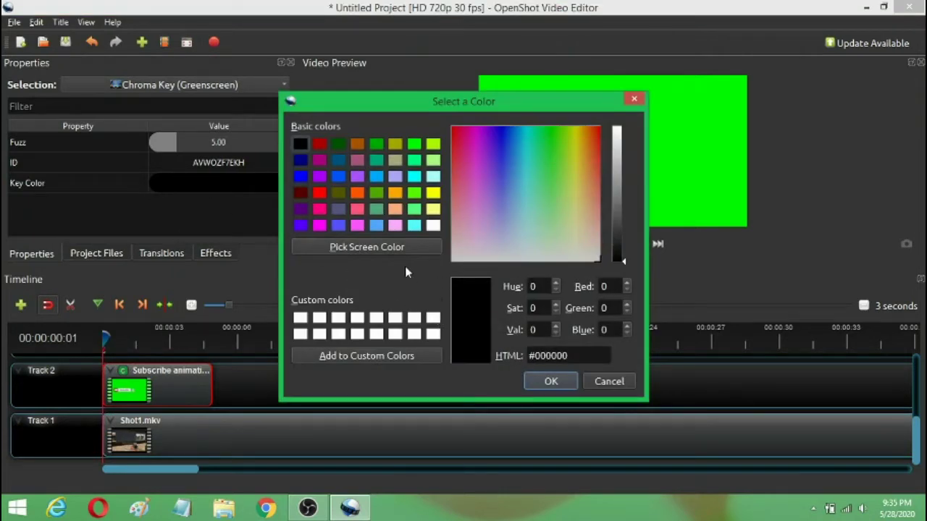
click(357, 250)
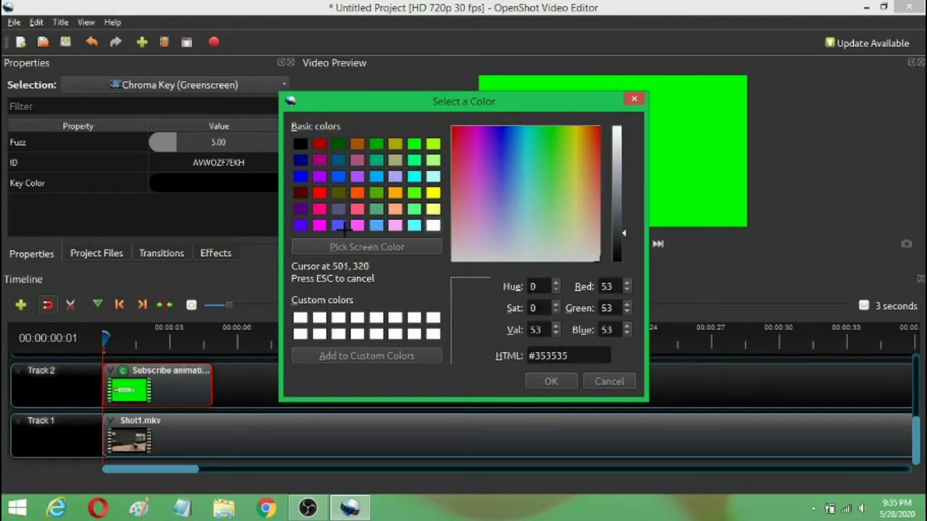
click(695, 160)
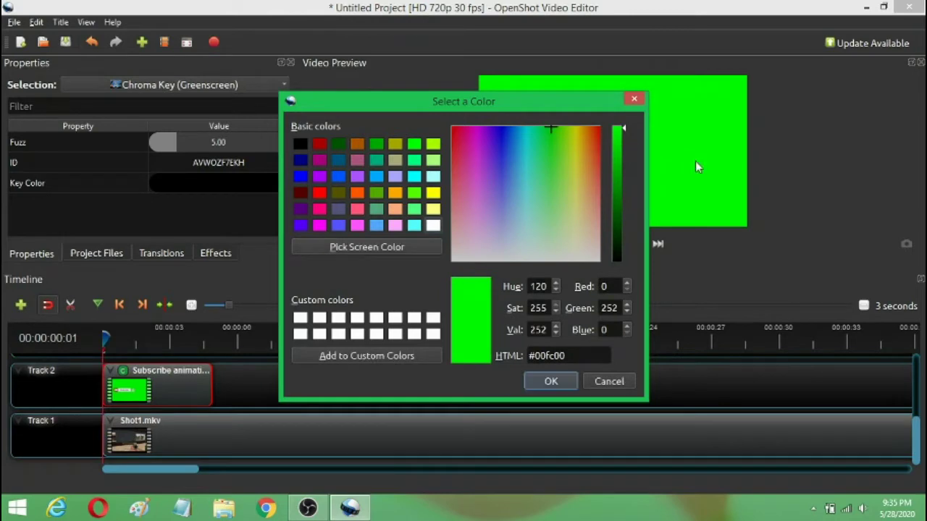
click(548, 381)
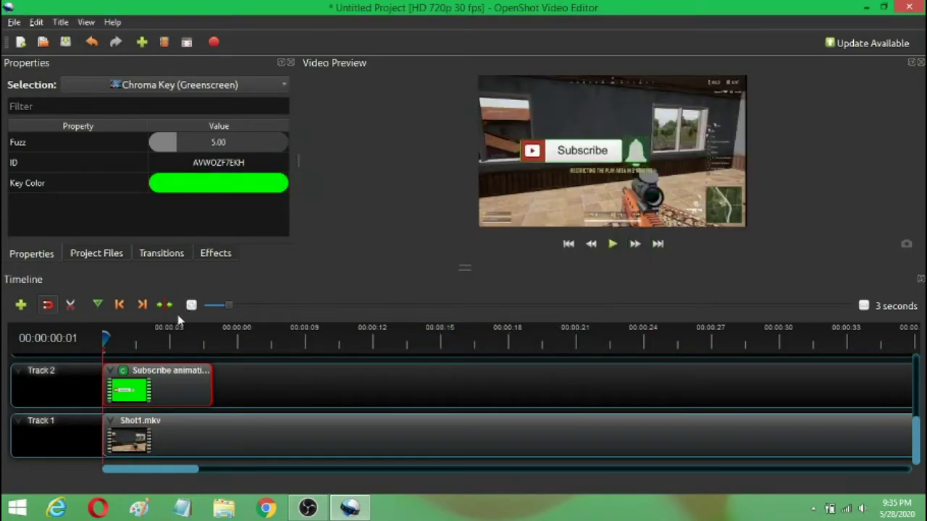
Step: Set the Chroma Key effect's Fuzz value to 50
click(236, 145)
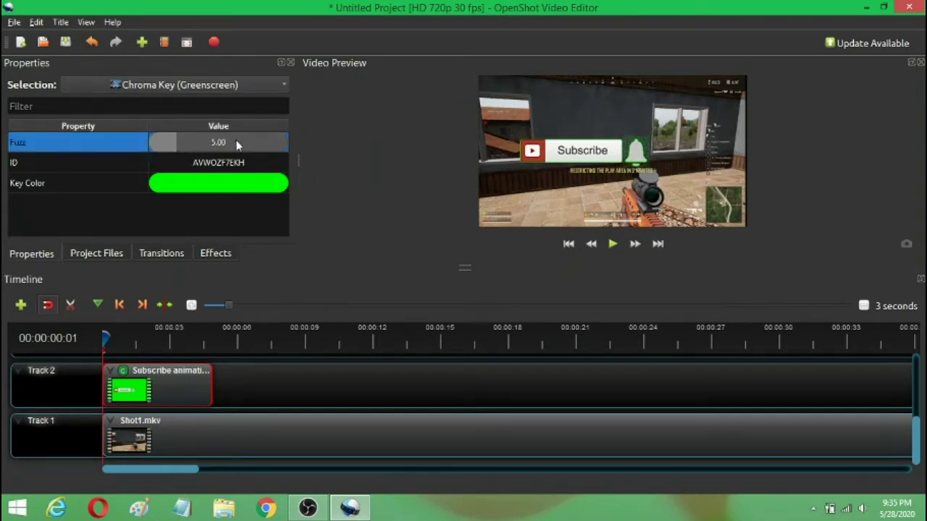
double_click(236, 145)
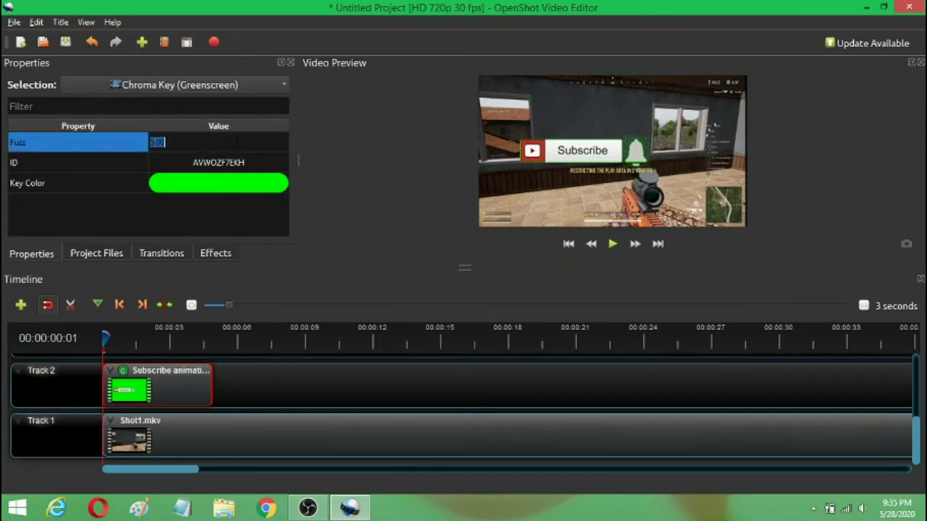
key(Return)
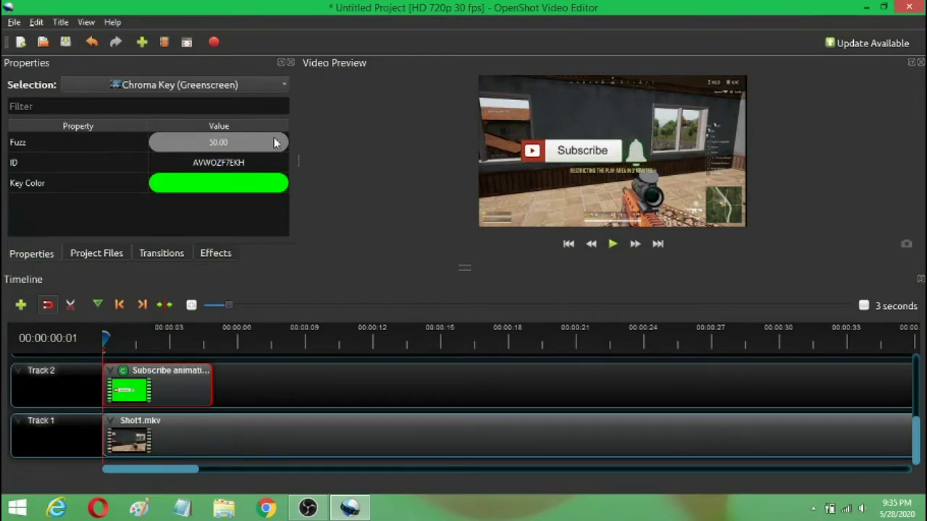
Step: Transform the Subscribe animation clip to sit higher and further right in the video frame, and play back the result
right_click(178, 381)
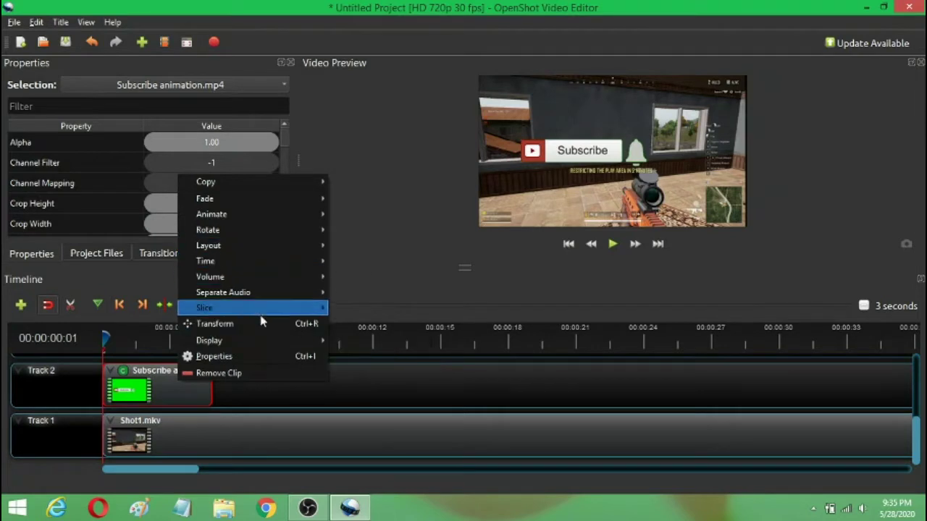
click(224, 324)
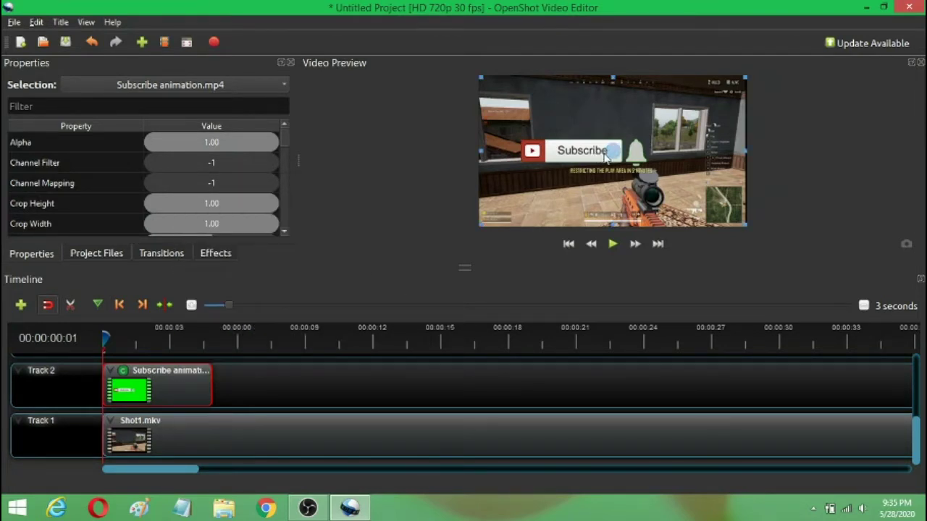
drag(612, 151, 641, 115)
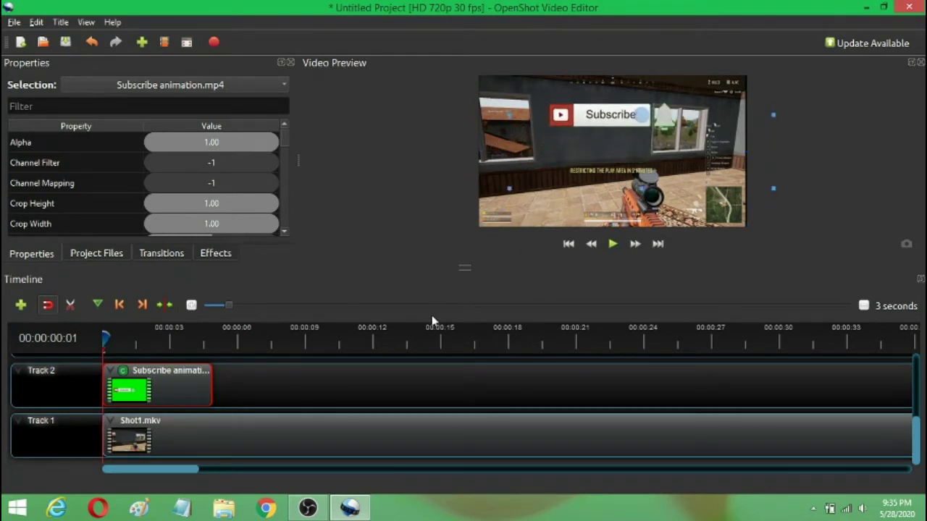
click(283, 390)
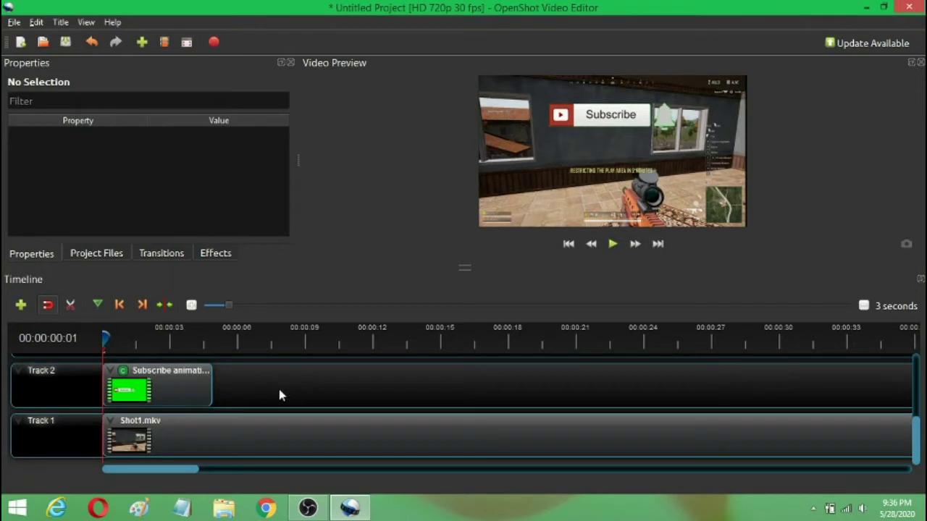
click(612, 250)
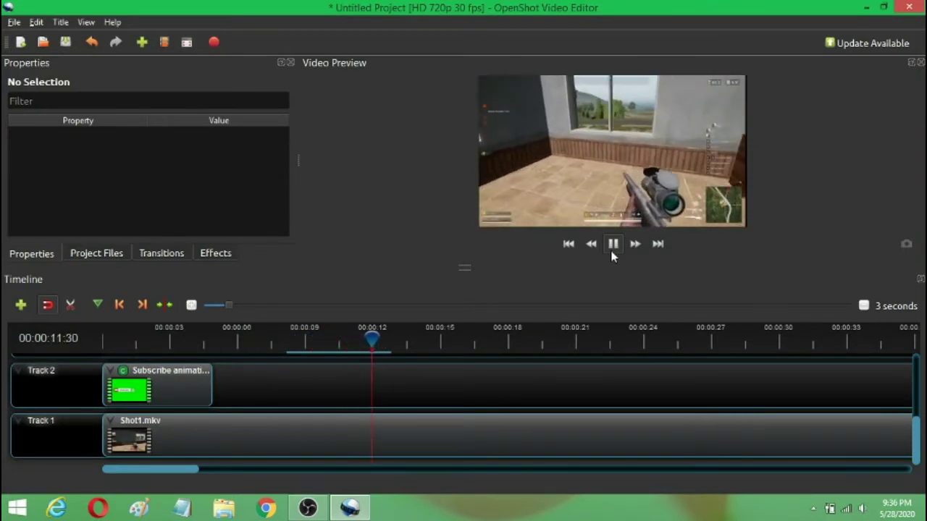
click(610, 251)
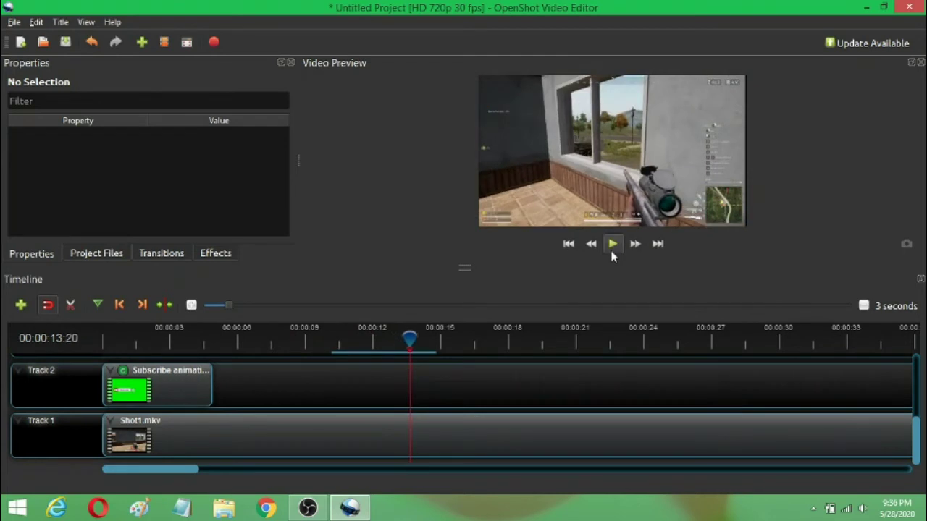
Step: Copy the Subscribe animation clip on Track 2, paste it onto the same track, and move the copy to start at about 18 seconds
right_click(193, 391)
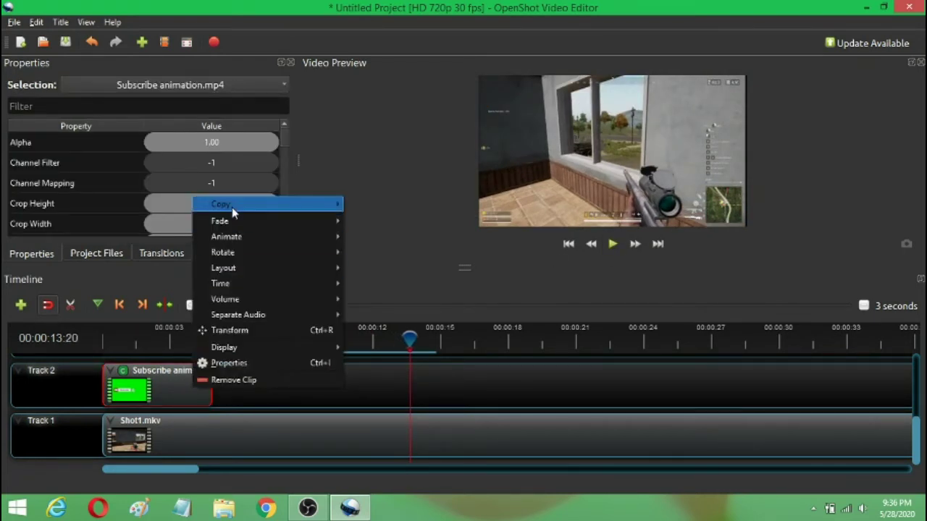
mouse_move(232, 207)
click(364, 206)
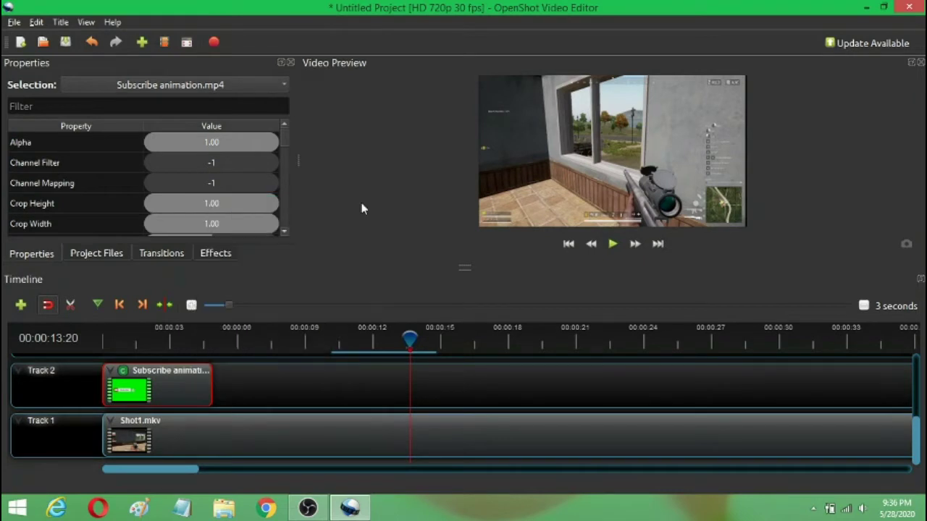
click(438, 382)
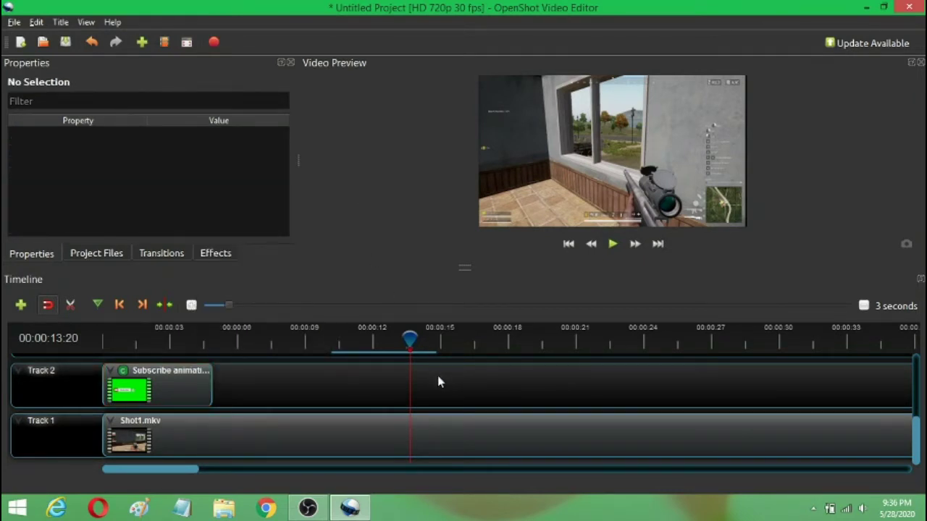
key(ctrl+v)
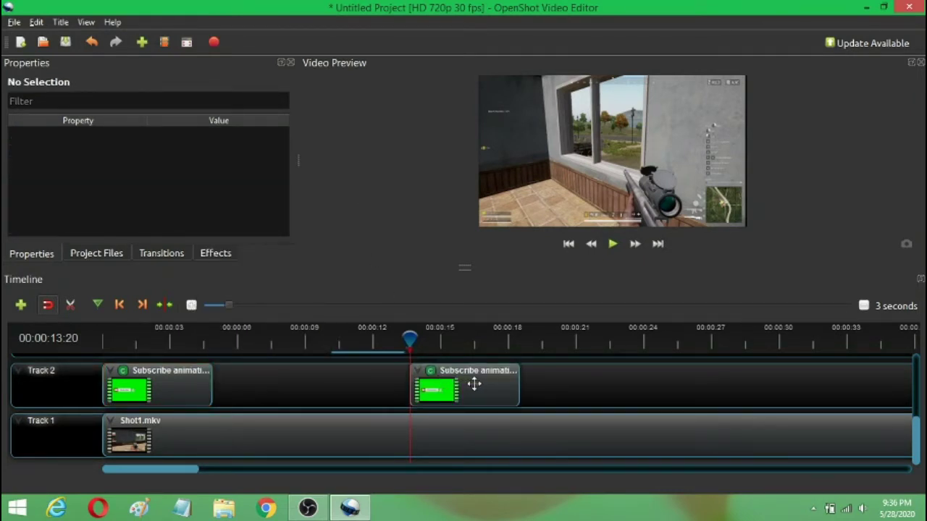
drag(474, 383, 581, 384)
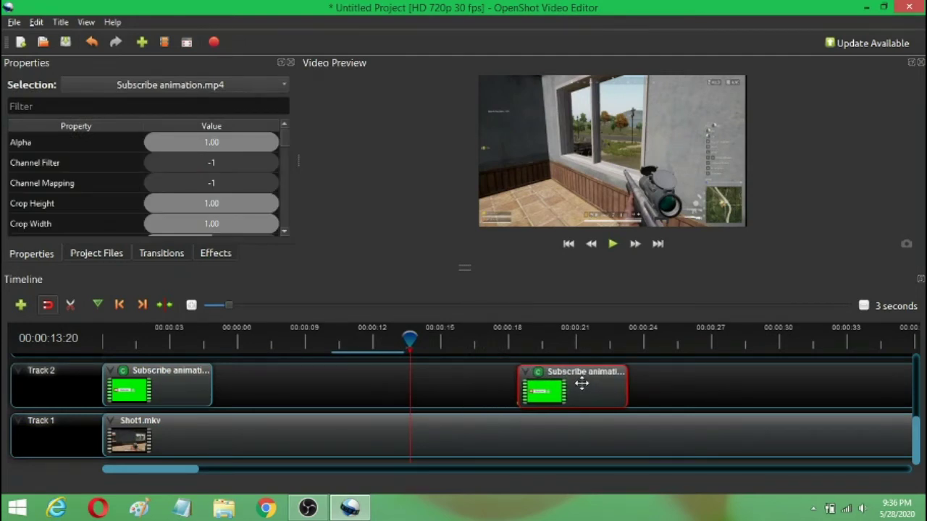
Step: Play the timeline from the beginning through both Subscribe animation clips, and pause the preview
click(568, 245)
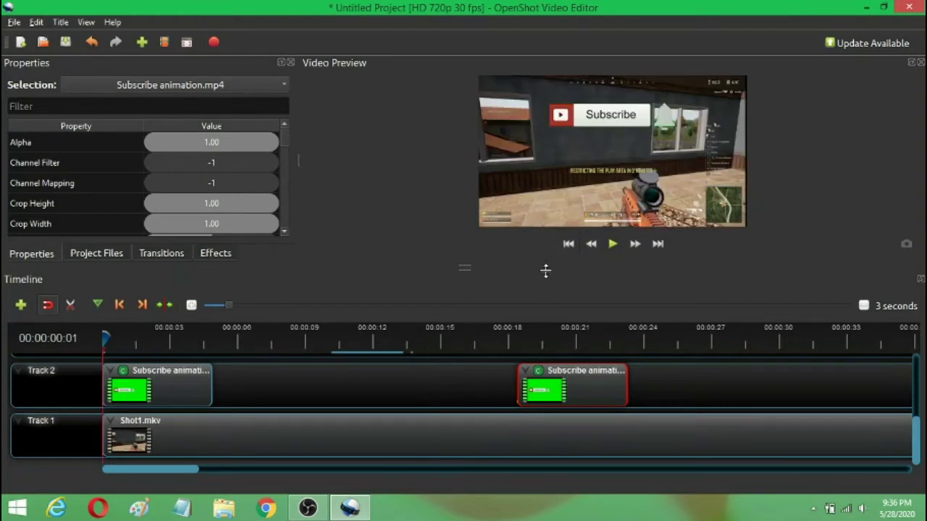
click(612, 254)
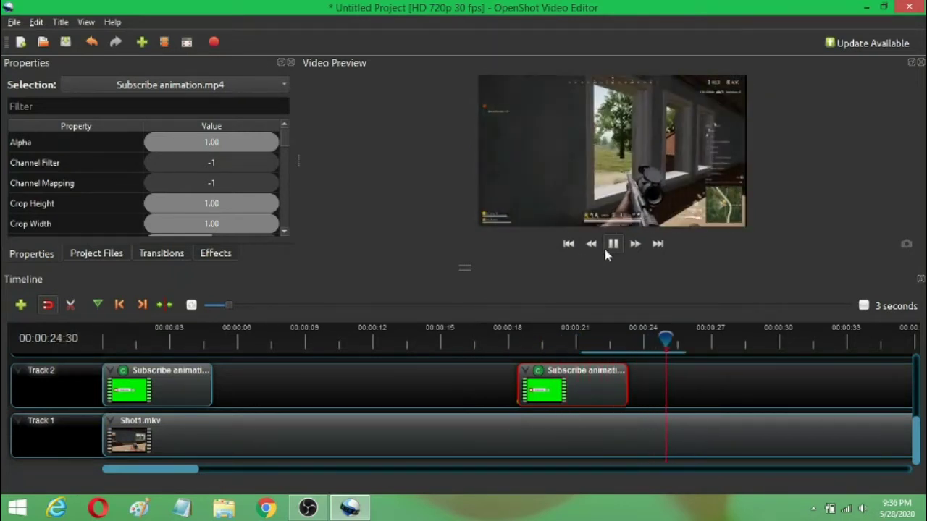
click(612, 244)
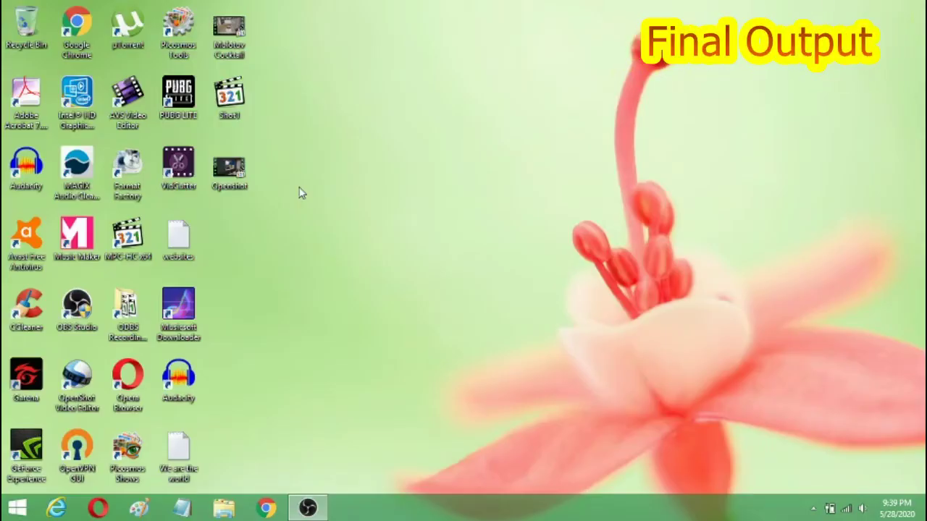
Step: Open the exported Openshot video from the desktop and watch it in full screen
double_click(230, 169)
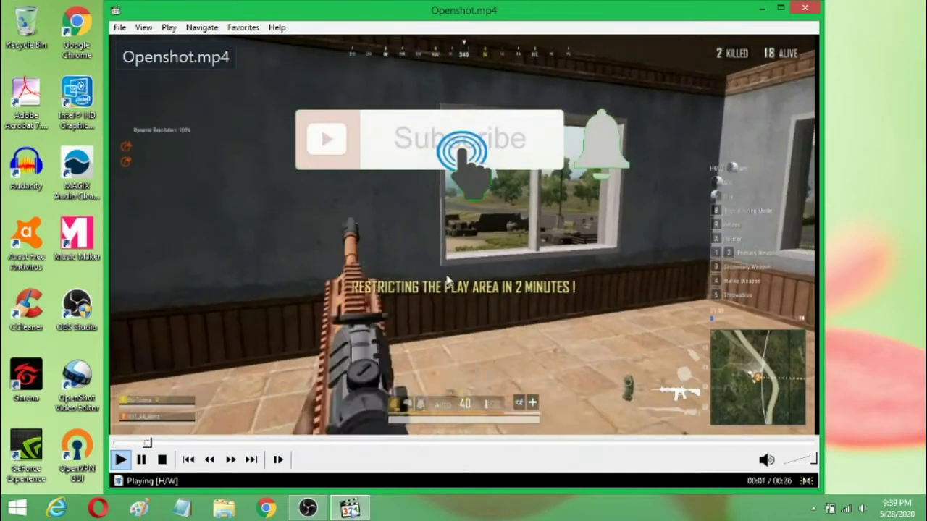
double_click(447, 281)
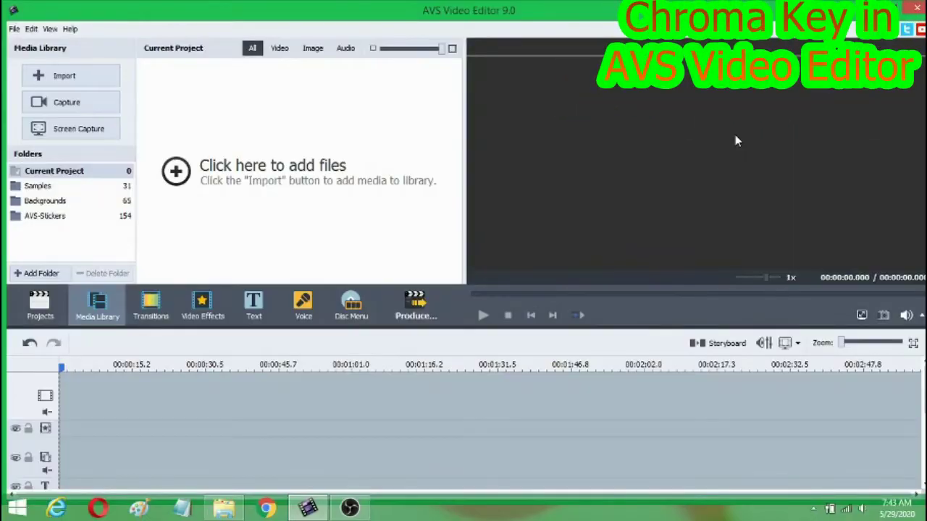
Step: Switch to AVS Video Editor and import the Shot1 MKV file from the desktop into the current project
click(187, 177)
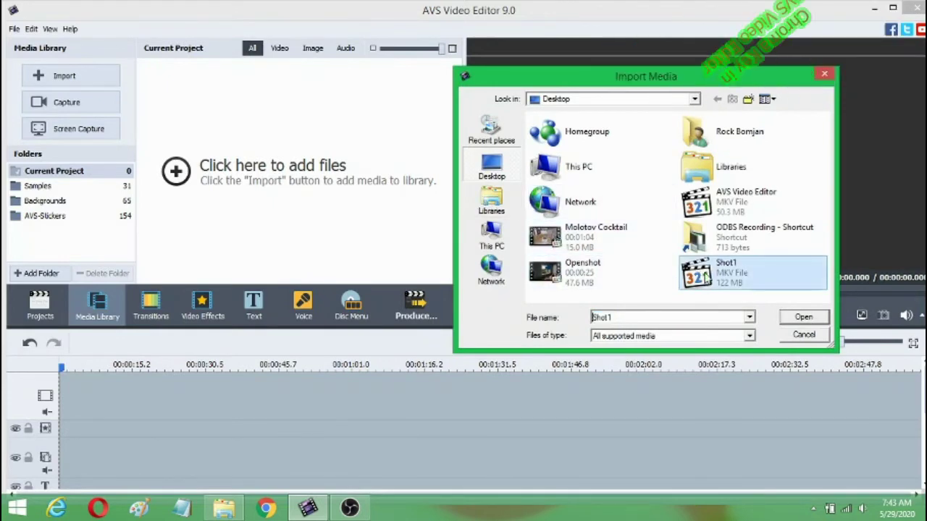
double_click(701, 272)
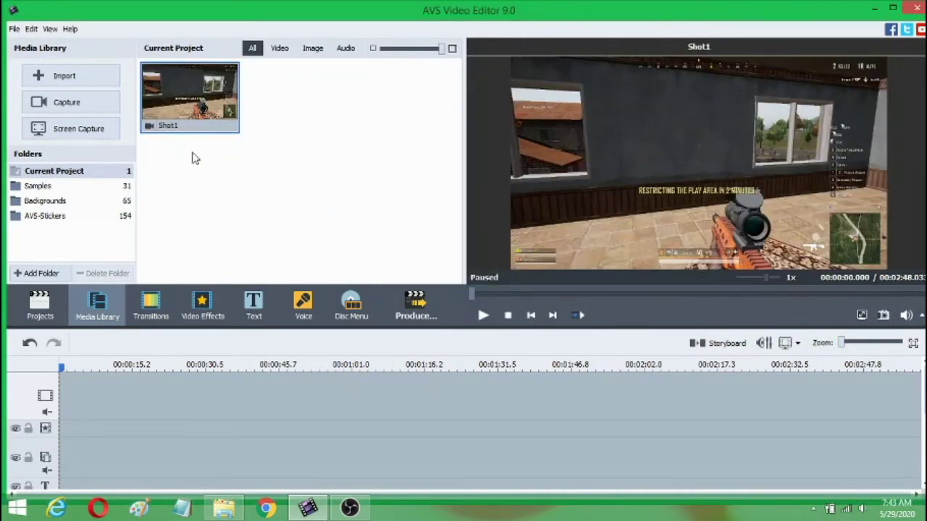
Step: Import the Subscribe animation video from the Main Intro folder, reached through ODBS Recording and Intro on New Volume (F:)
click(110, 84)
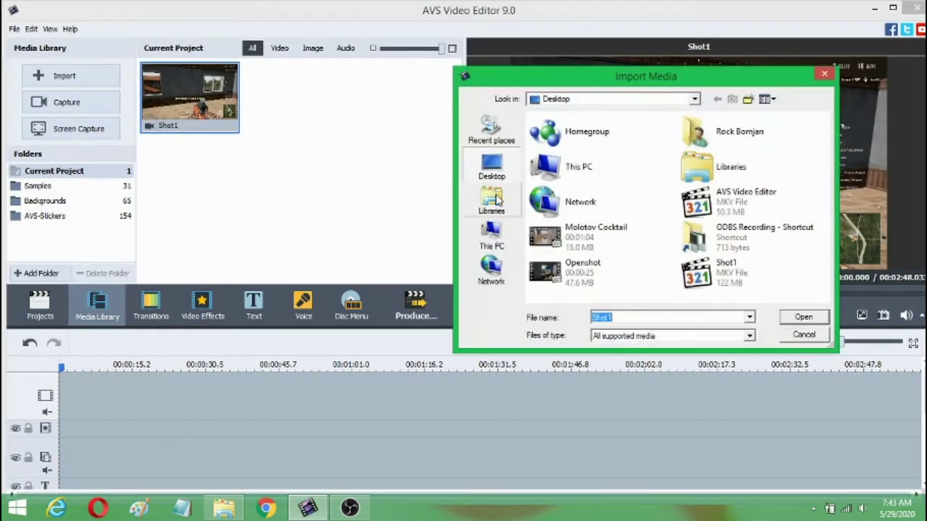
click(515, 249)
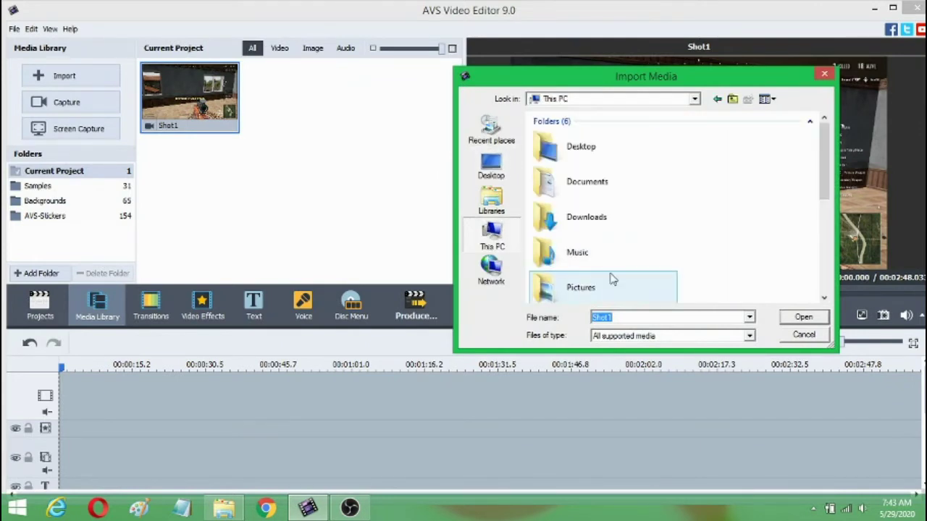
scroll(612, 271, down, 5)
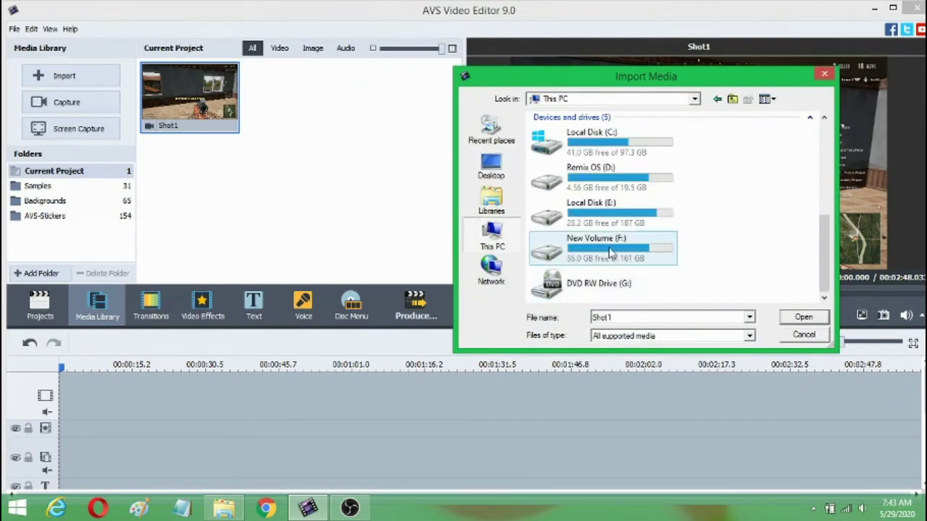
double_click(609, 251)
scroll(610, 252, down, 4)
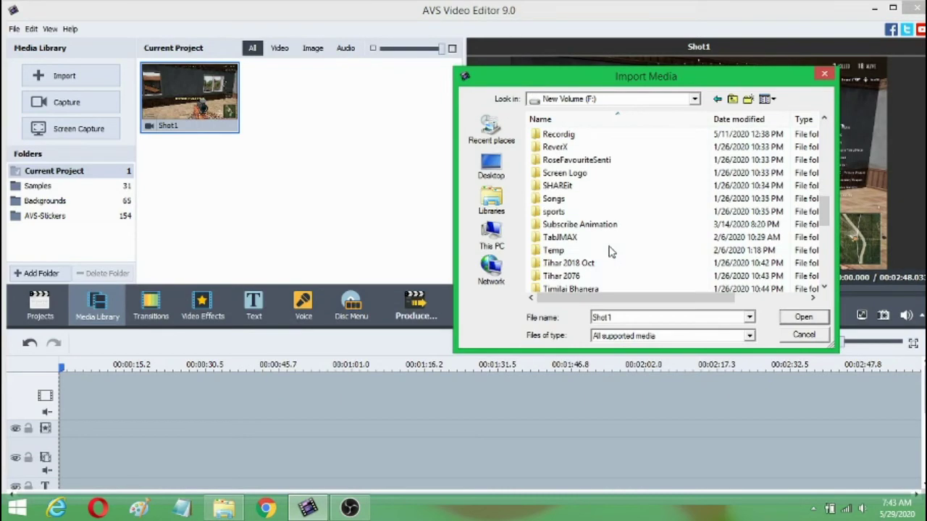
scroll(610, 251, down, 4)
scroll(609, 252, up, 5)
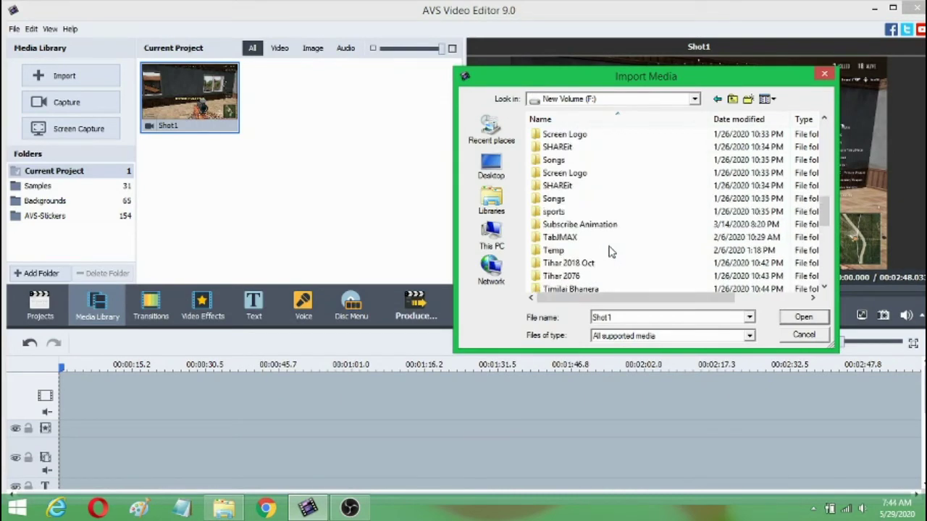
scroll(609, 251, up, 2)
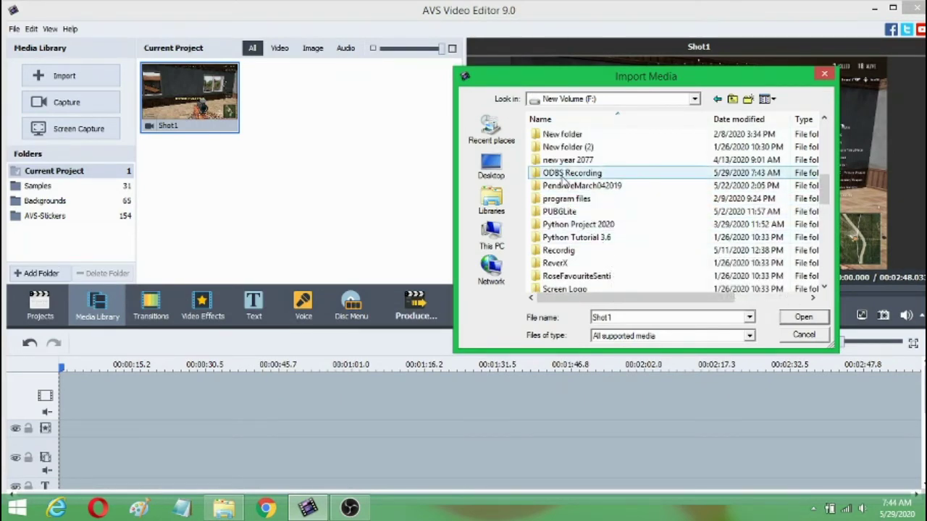
double_click(561, 173)
double_click(561, 197)
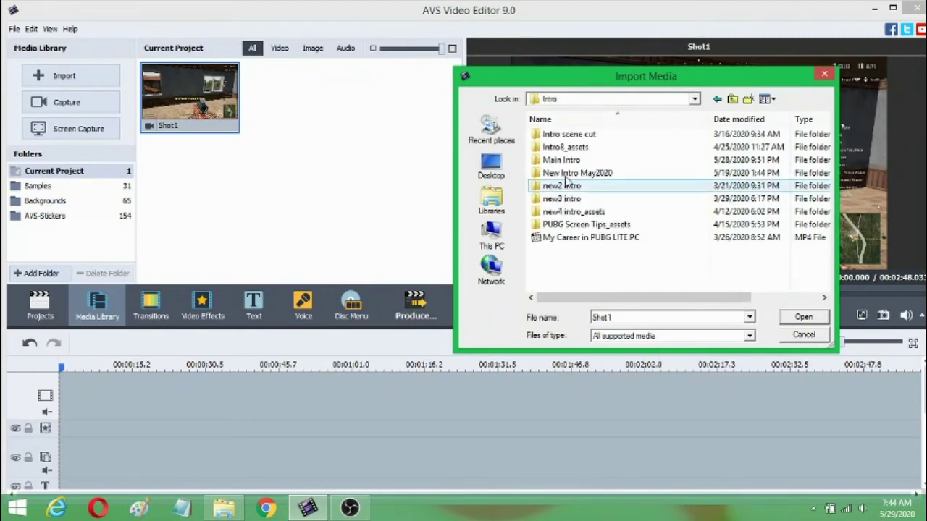
double_click(569, 159)
scroll(586, 177, down, 5)
double_click(644, 257)
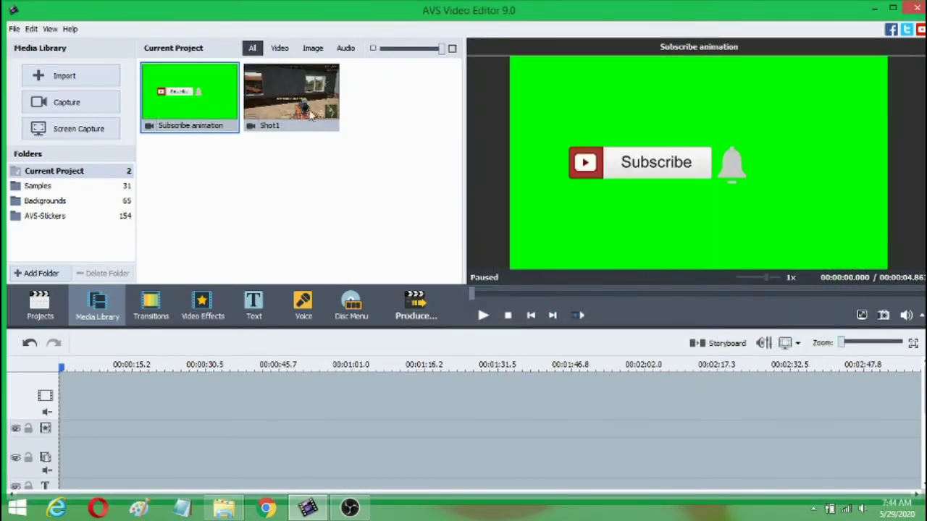
Step: Place Shot1 on the main video track, split it at about 44 seconds, and delete the part after the split
drag(304, 100, 110, 391)
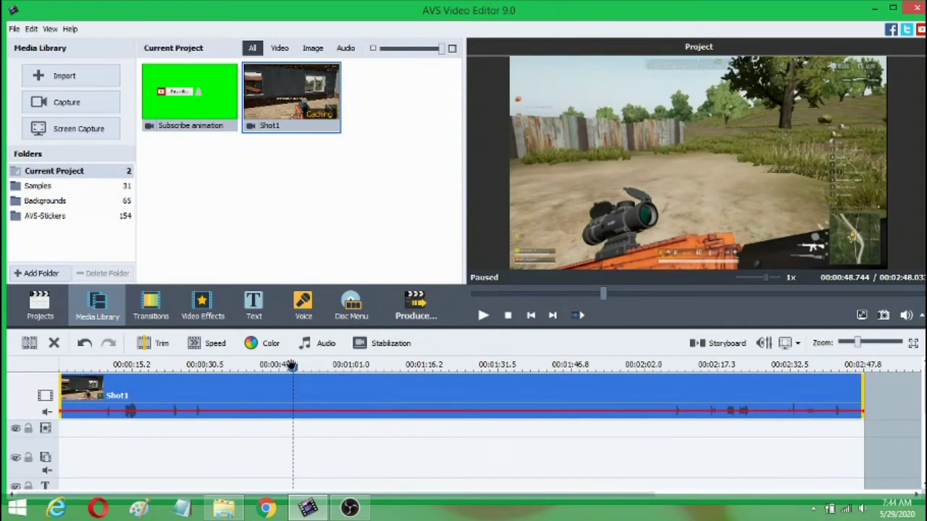
right_click(270, 368)
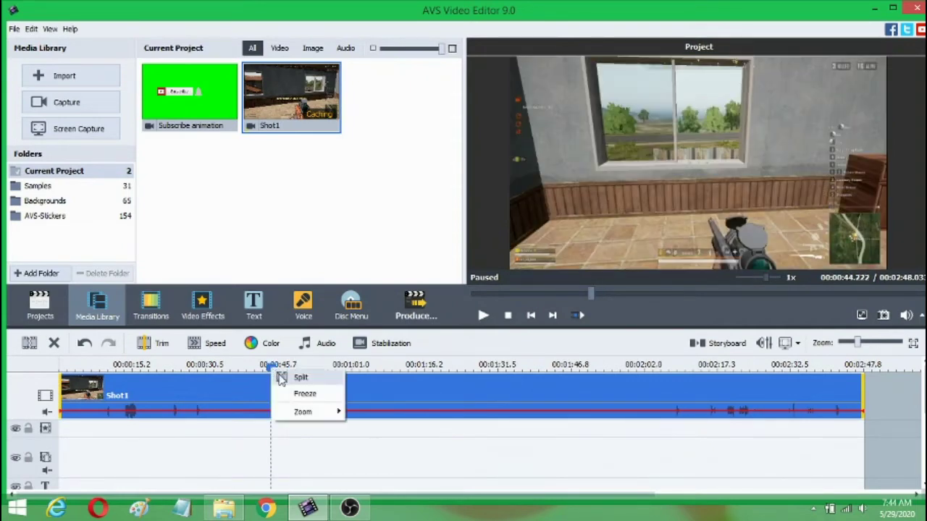
click(293, 378)
key(Delete)
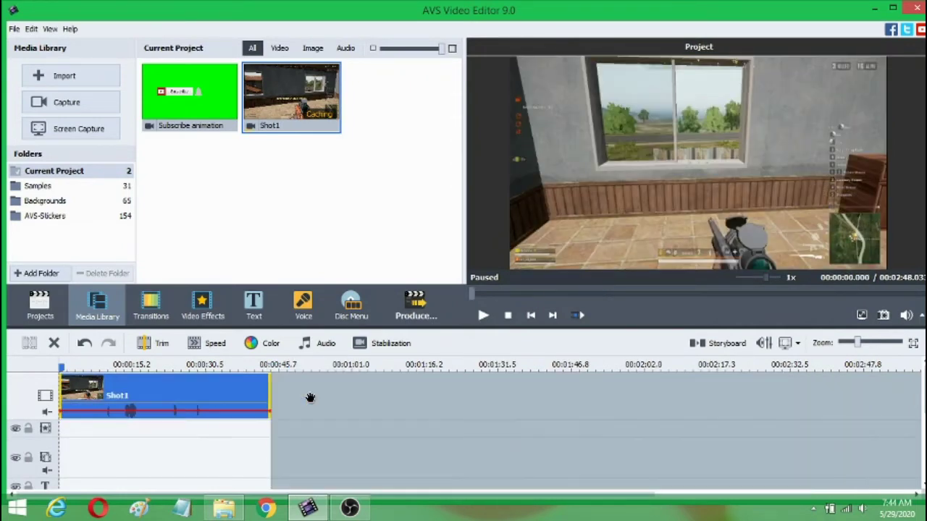
Step: Add the Subscribe animation to the start of the video overlay track, and edit the overlay to sit higher and slightly further right
drag(185, 105, 71, 464)
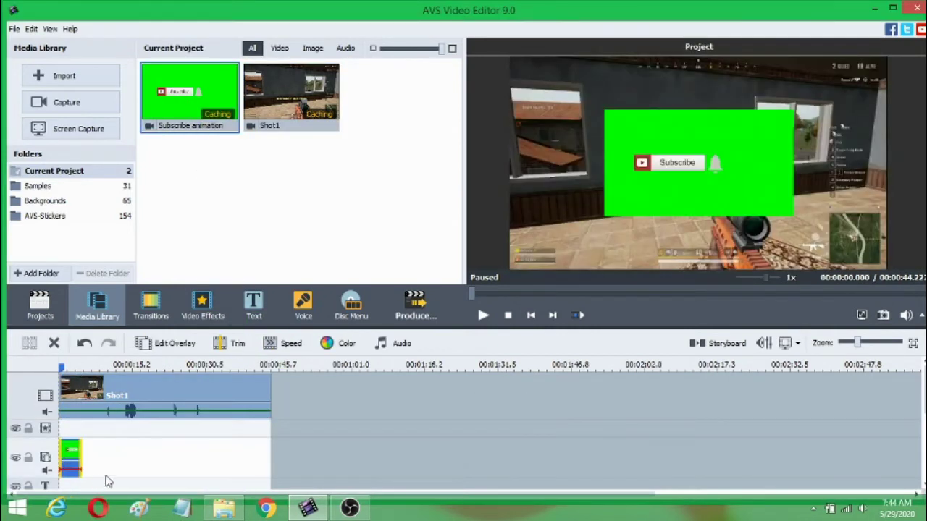
right_click(70, 451)
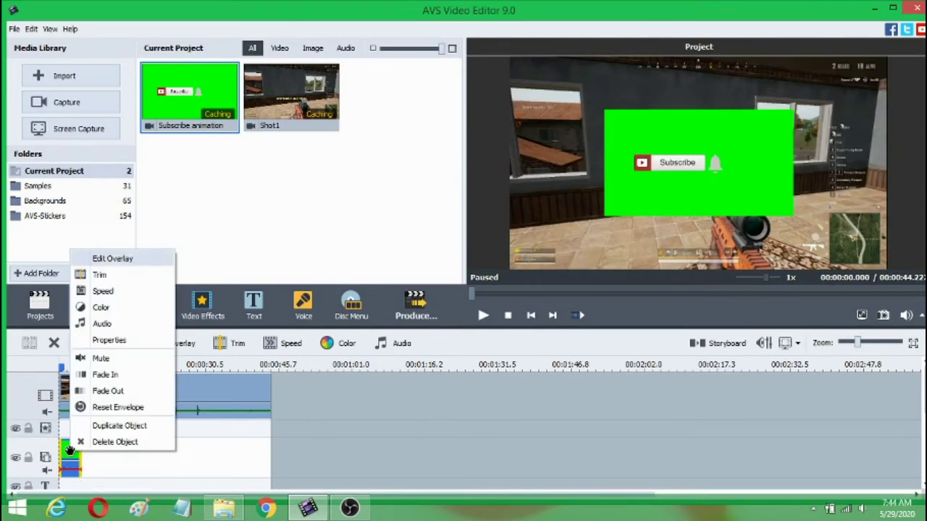
click(99, 260)
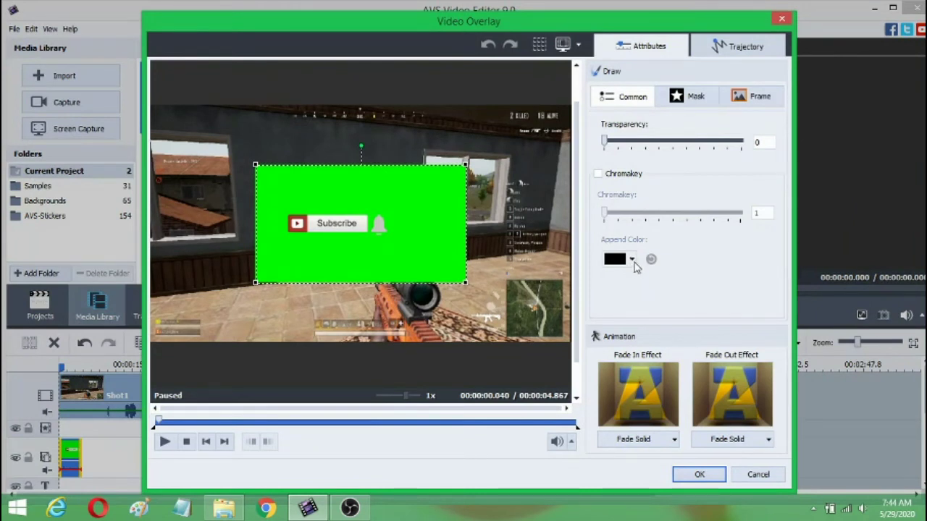
drag(341, 214, 368, 186)
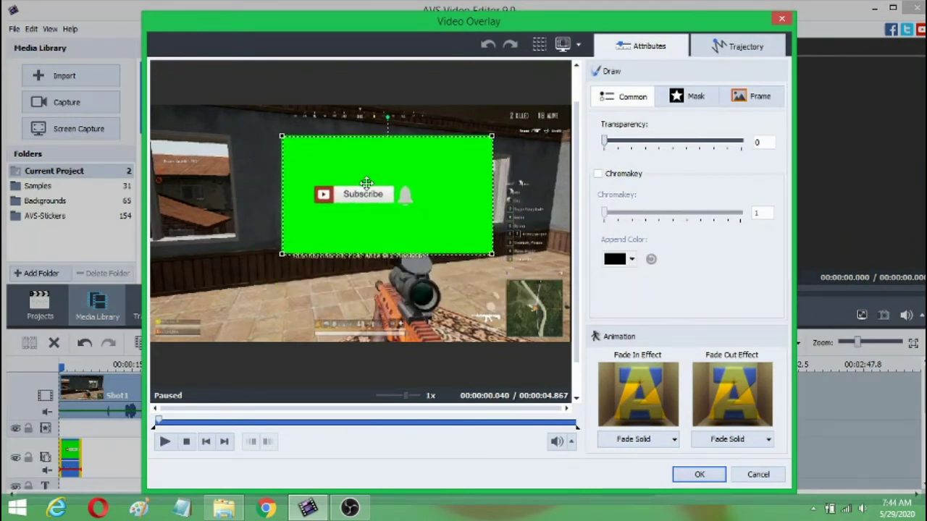
Step: Enable Chromakey on the overlay with bright green as the append color and a value of 100, raise it in the frame, and apply
click(598, 175)
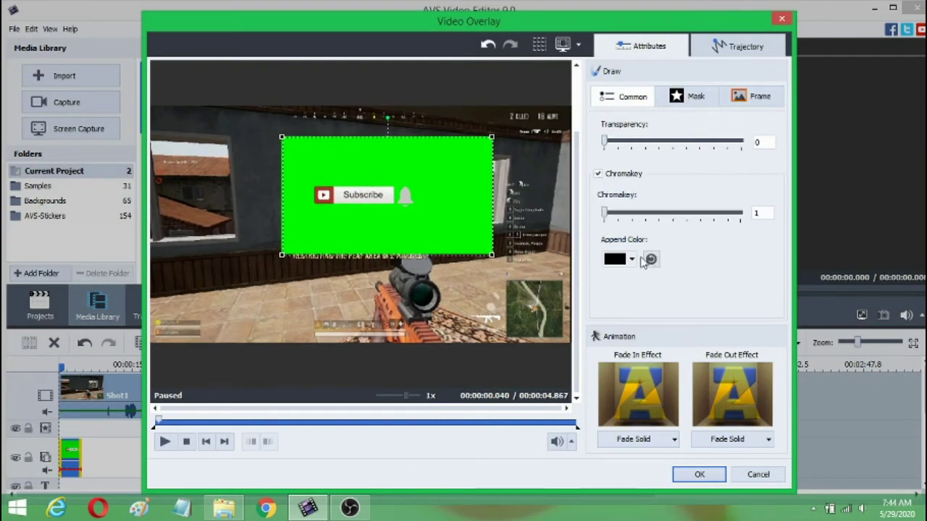
click(632, 259)
click(655, 323)
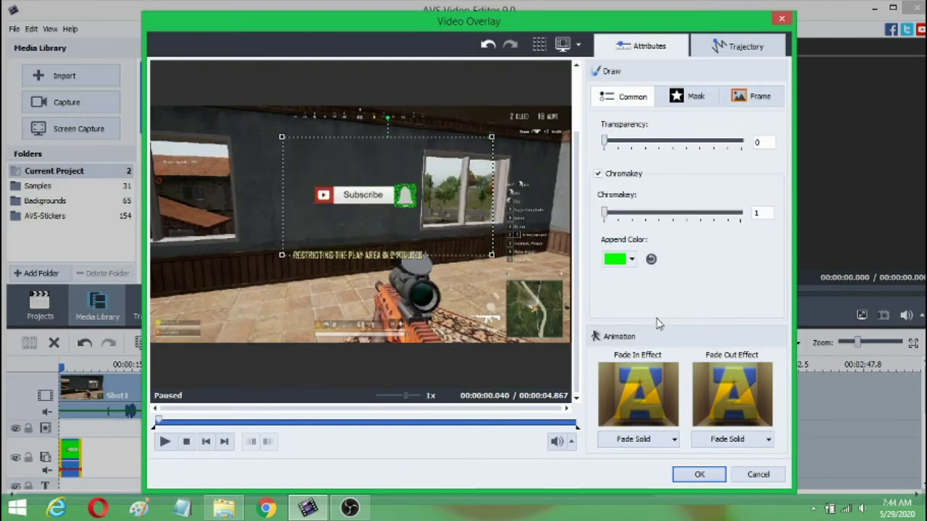
drag(607, 221, 650, 226)
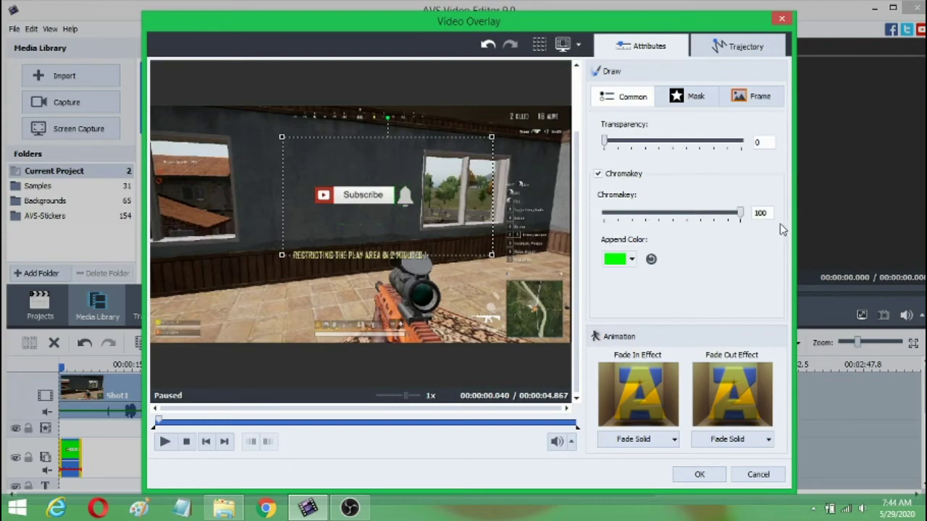
drag(376, 197, 386, 157)
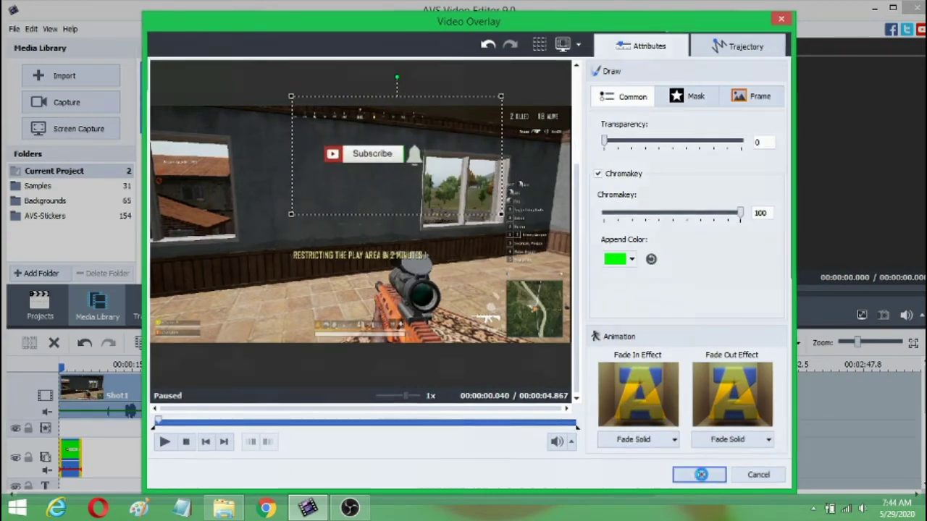
click(700, 473)
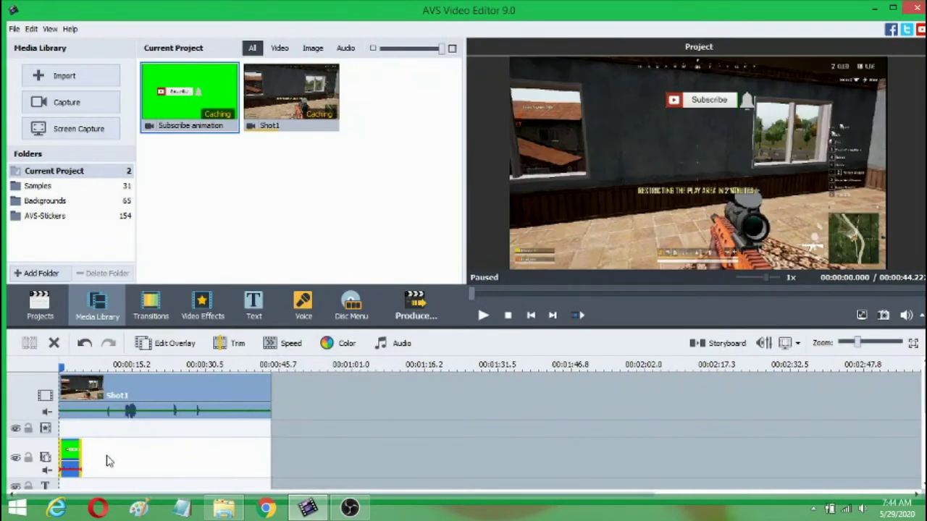
Step: Duplicate the Subscribe animation overlay and move the copy along its track to start at about 16 seconds
right_click(73, 451)
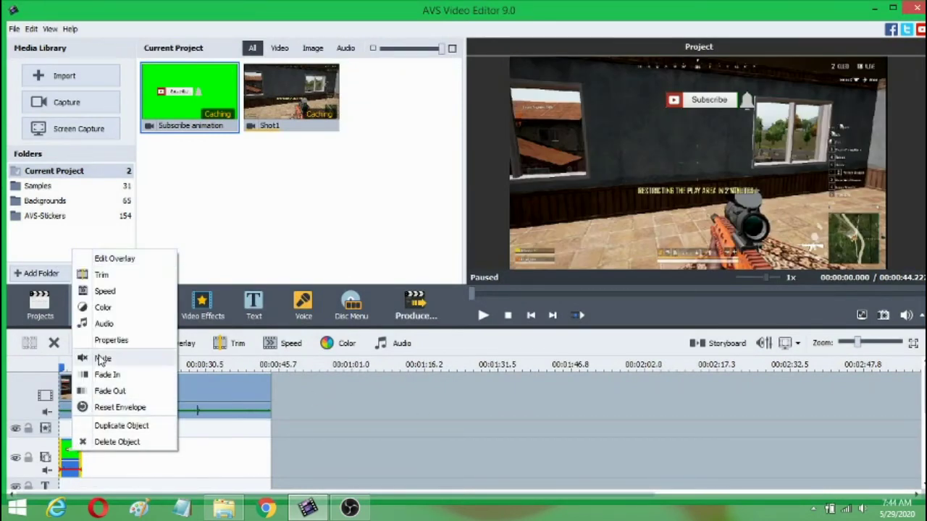
click(116, 426)
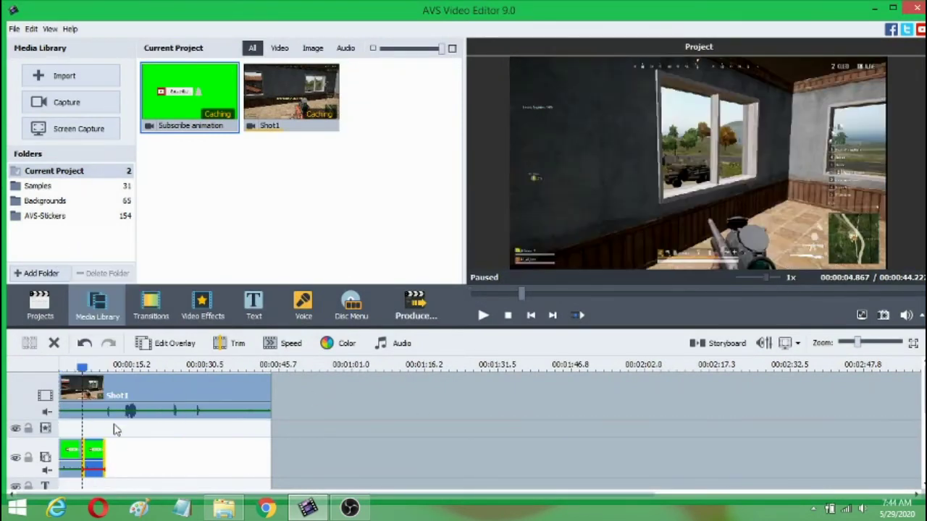
drag(113, 451, 152, 464)
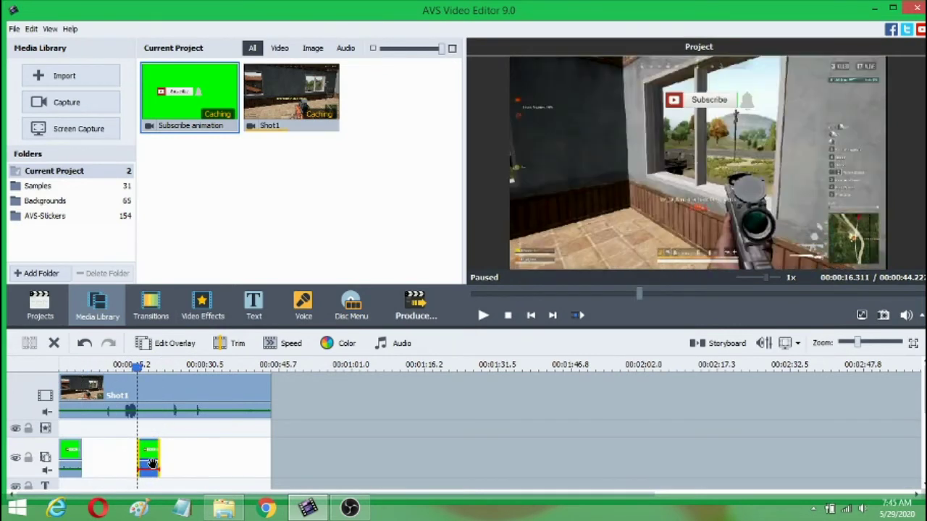
Step: Stop the project preview, split Shot1 on the main video track at about 22.8 seconds, and delete the part after the split
click(508, 317)
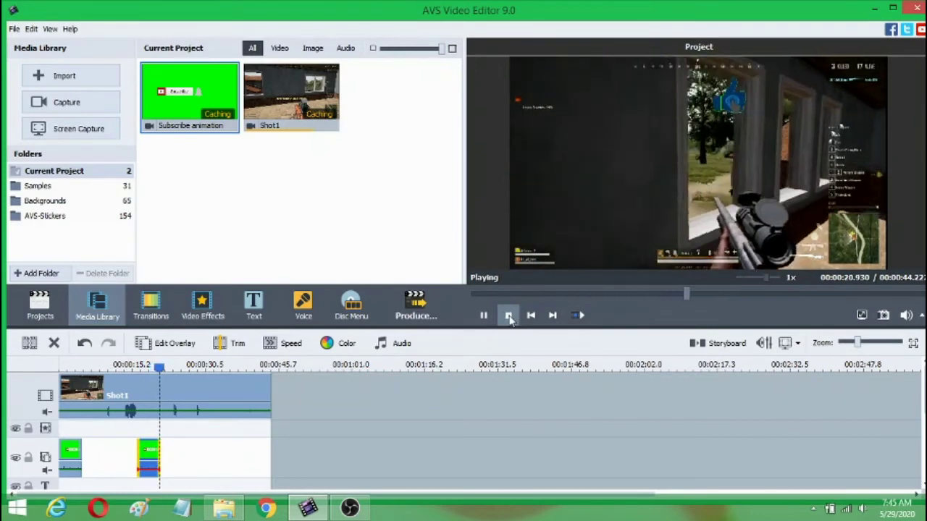
click(506, 315)
scroll(164, 370, up, 1)
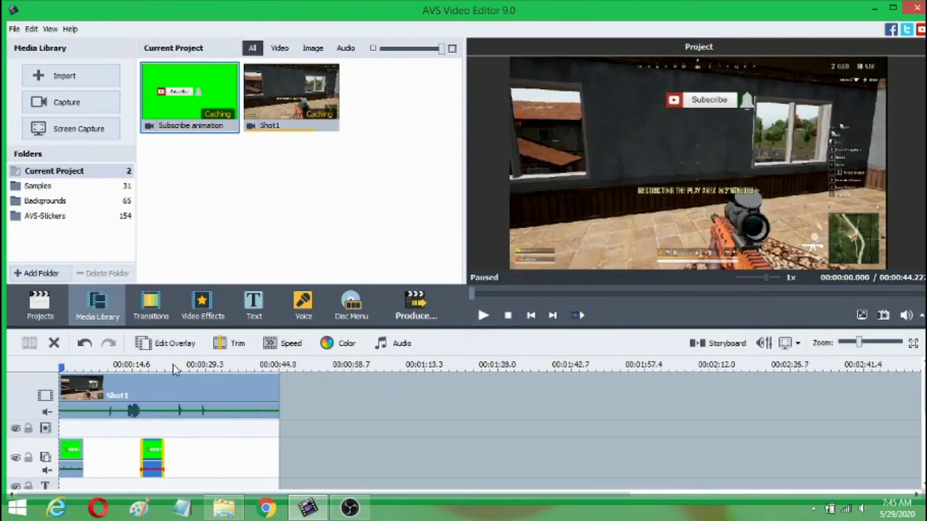
click(174, 368)
right_click(174, 370)
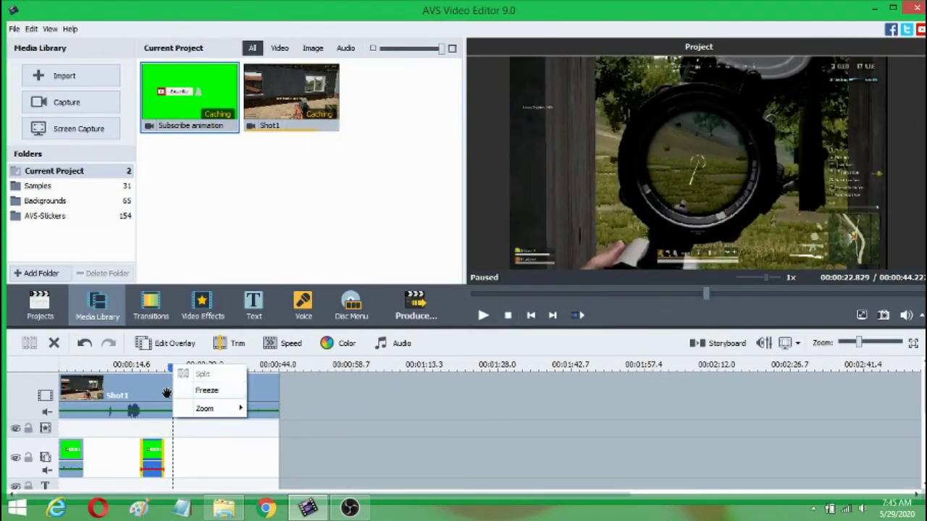
click(166, 393)
right_click(178, 371)
click(203, 375)
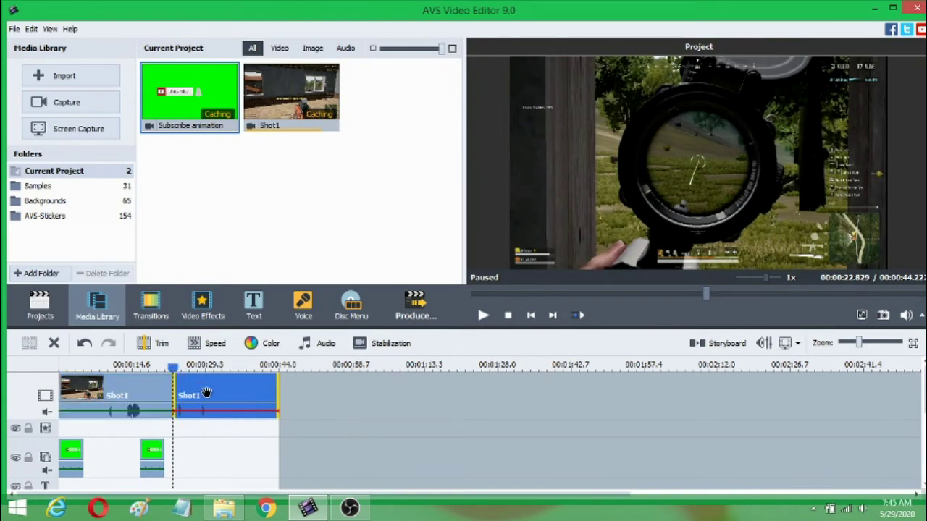
key(Delete)
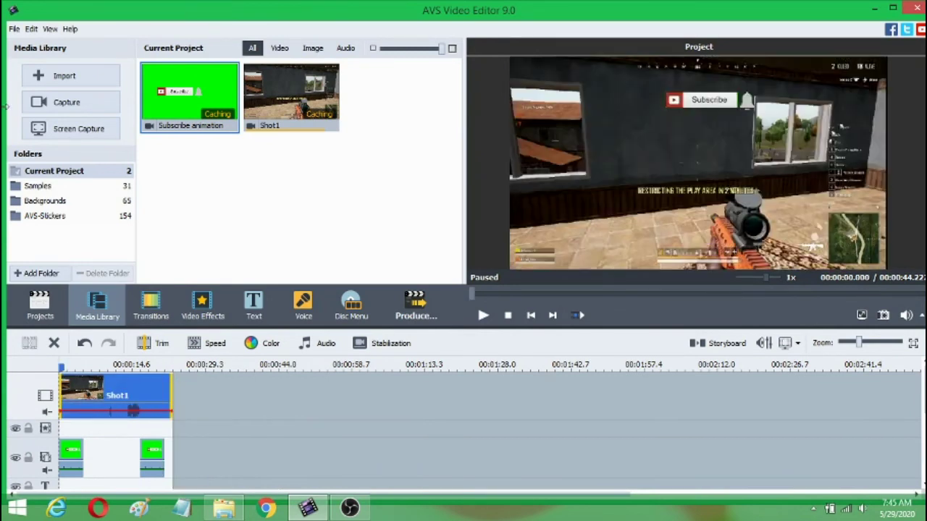
Step: Start producing the project as a video file and choose MKV as the output format
click(14, 30)
click(45, 216)
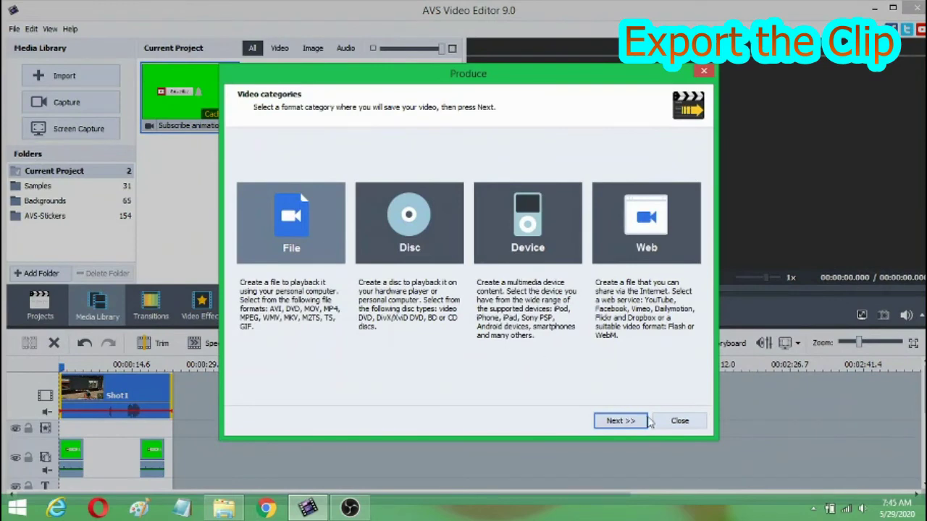
click(639, 422)
click(388, 215)
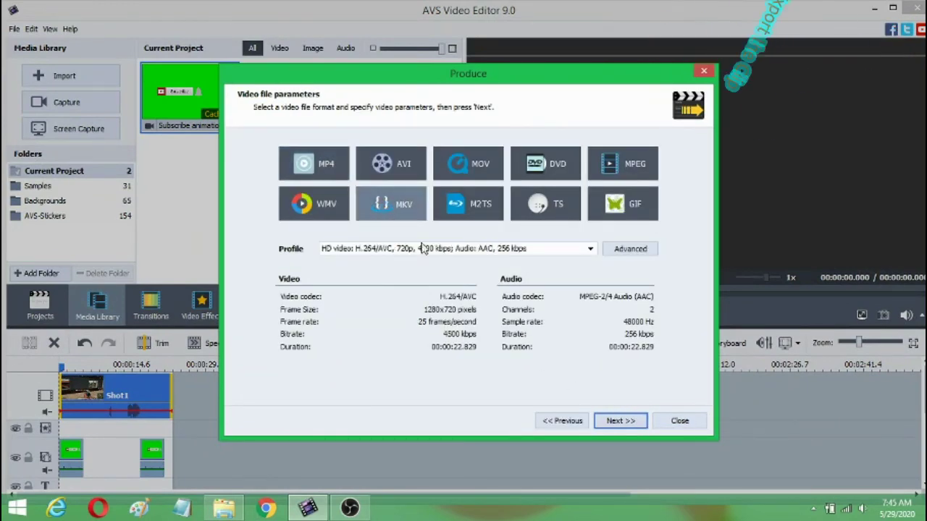
click(620, 421)
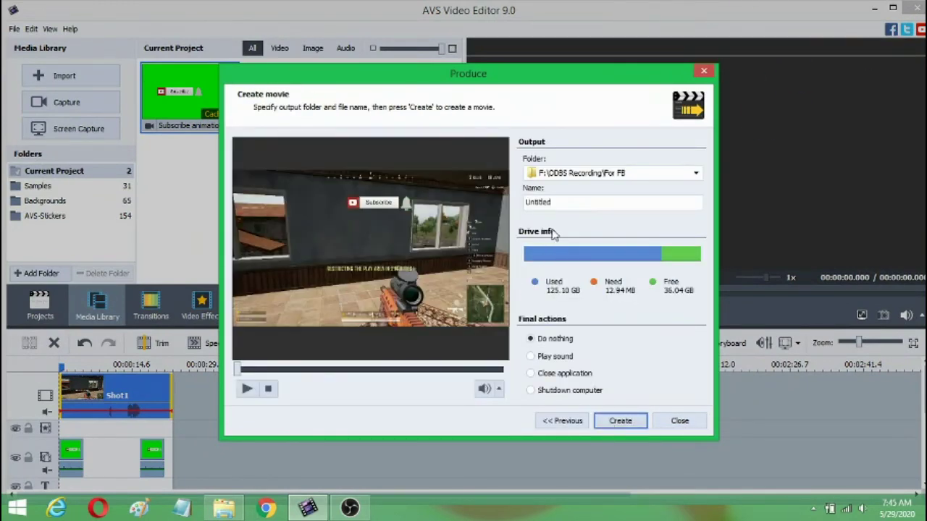
Step: Name the output movie AVS Final and create it
click(567, 206)
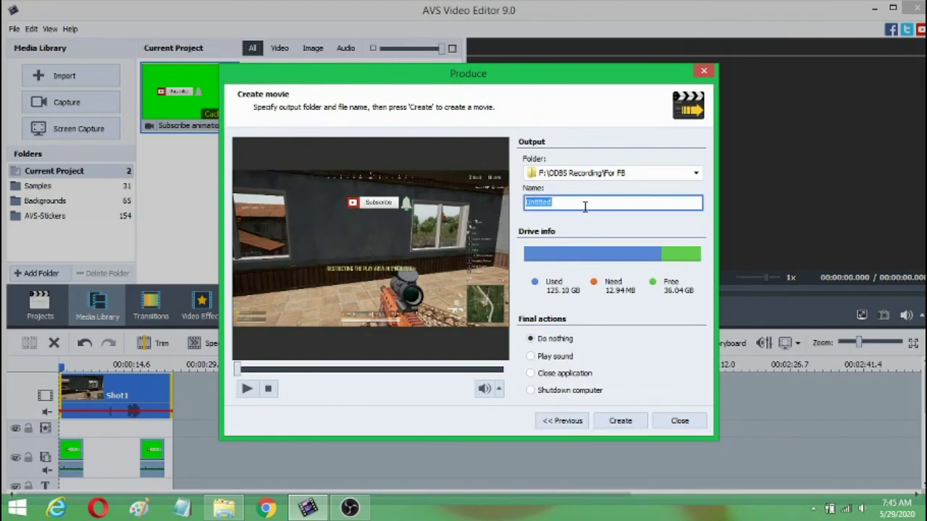
text(AVS Final)
key(Return)
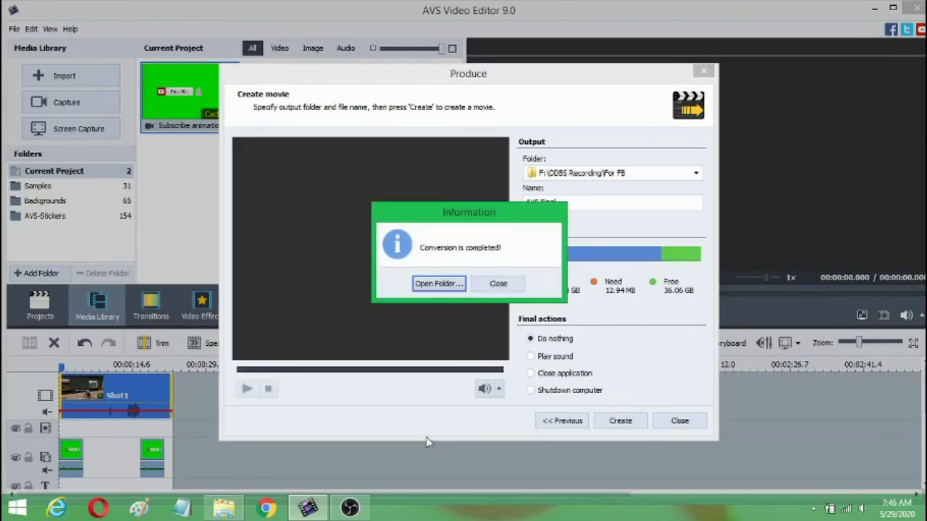
Step: Open the output folder and play the newly exported AVS Final MKV video
click(437, 285)
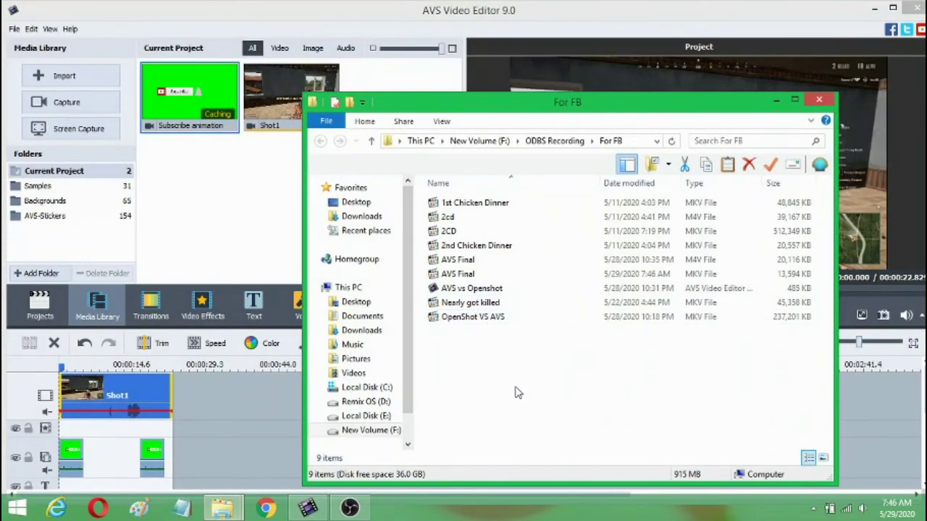
double_click(455, 273)
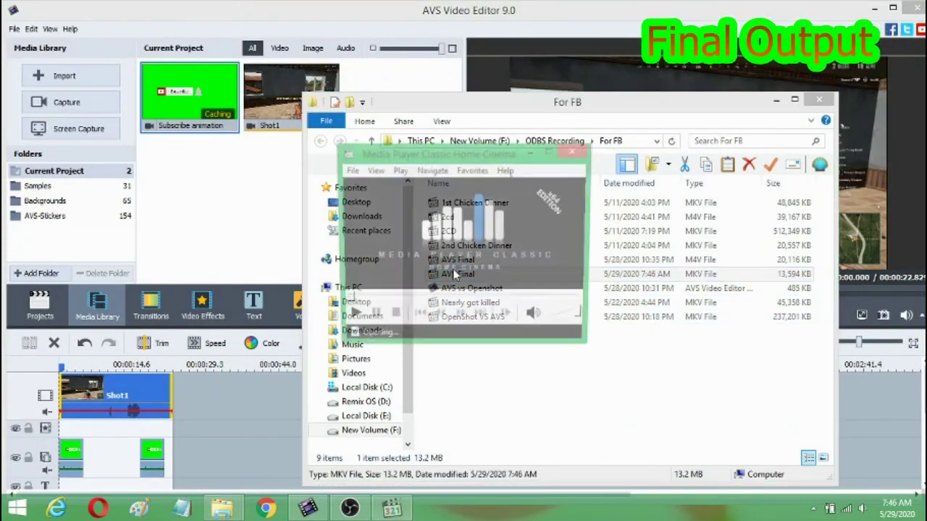